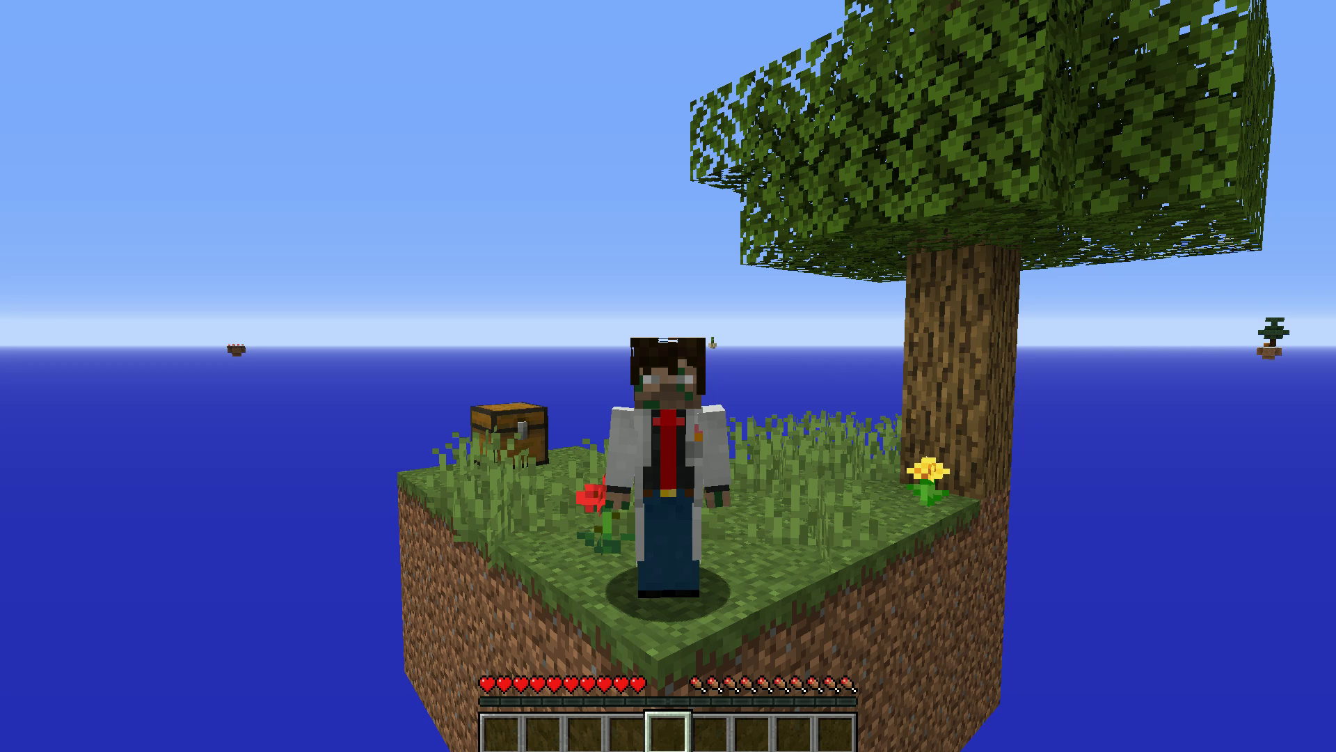
# - Leave the current world for the title screen and open the singleplayer world list
pyautogui.press('Escape')
pyautogui.click(661, 428)
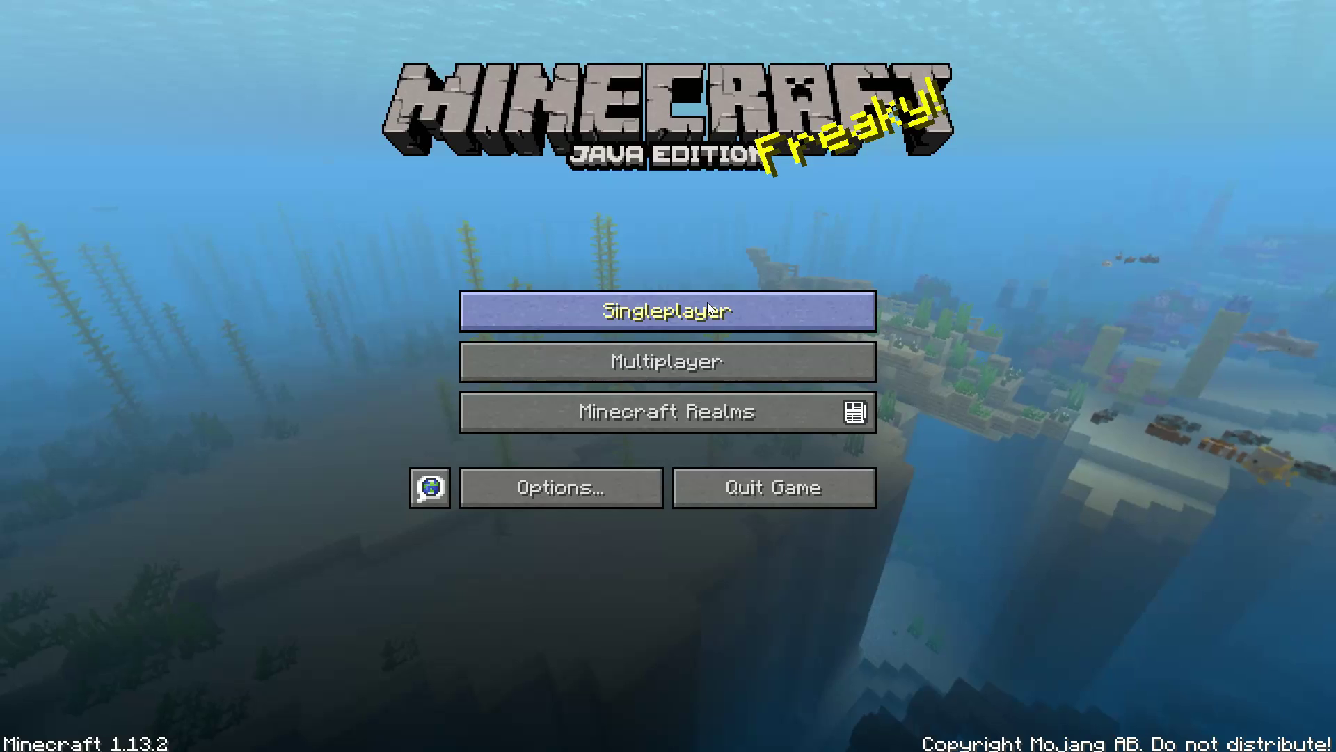
pyautogui.click(707, 302)
# - Delete the Skyblock 4.02 world from the singleplayer list and confirm the deletion
pyautogui.click(466, 149)
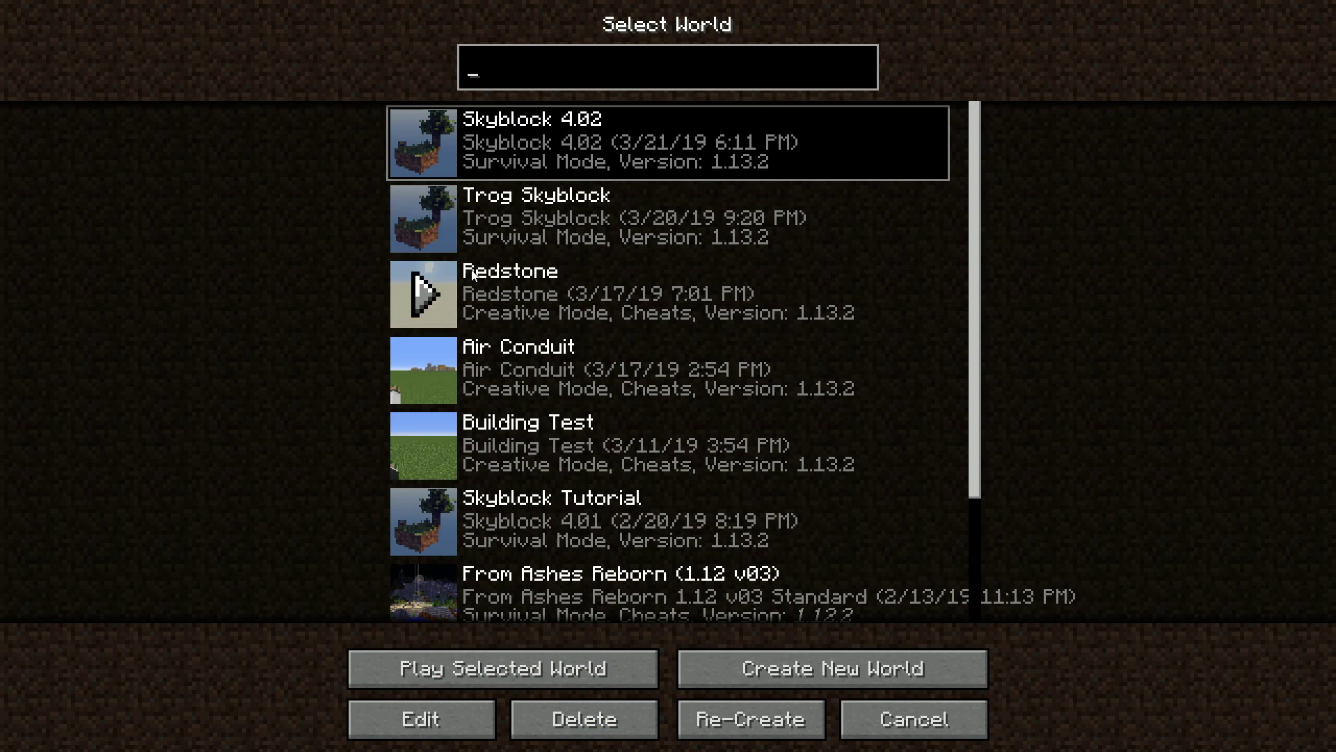
pyautogui.click(503, 215)
pyautogui.click(525, 156)
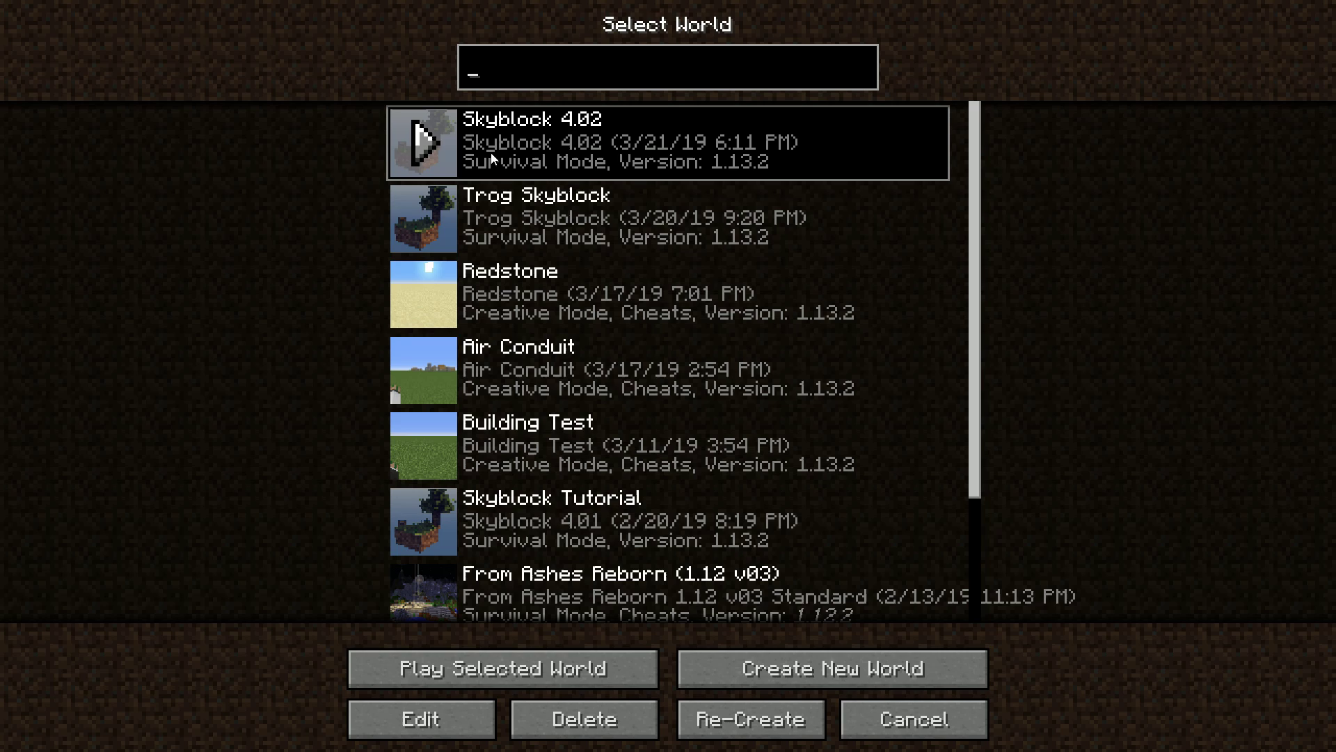
pyautogui.click(585, 719)
pyautogui.click(504, 341)
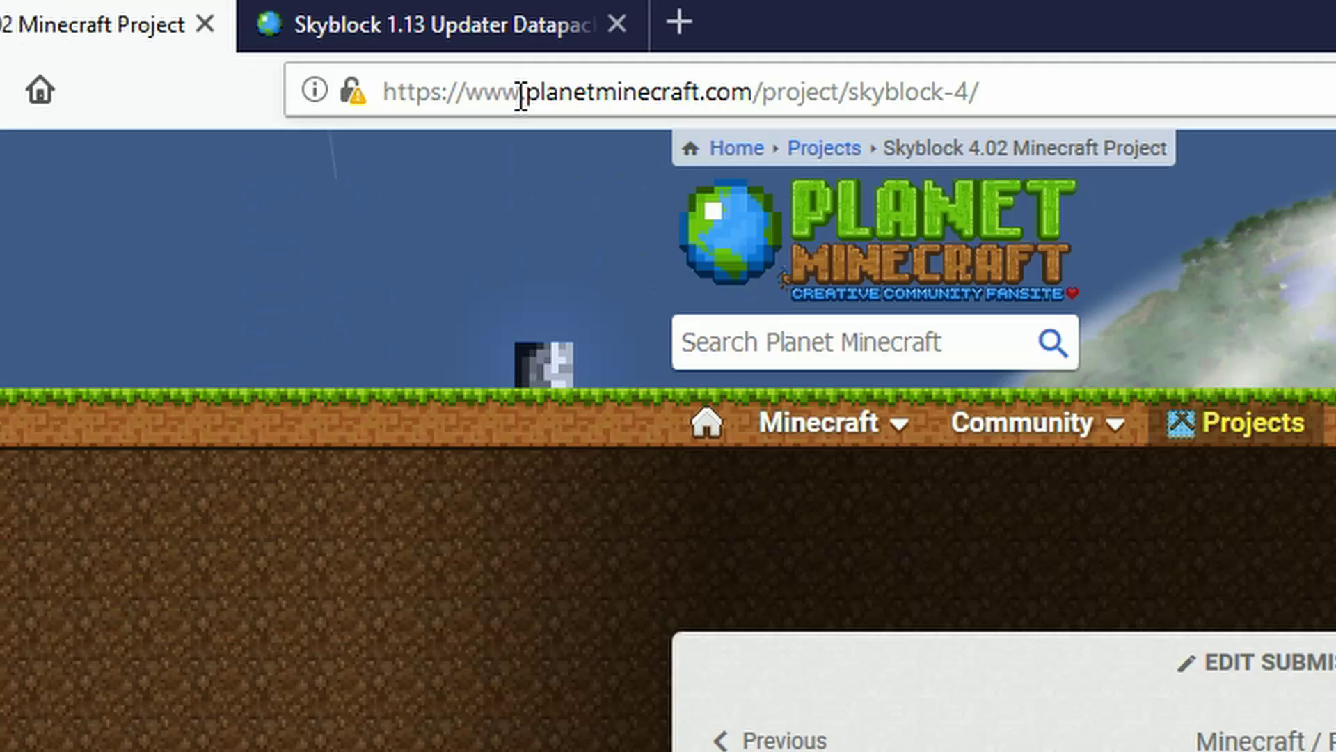
# - In the browser, highlight the planetminecraft.com/project/skyblock-4/ address of the Skyblock 4.02 project page
pyautogui.moveTo(265, 39); pyautogui.dragTo(359, 37)
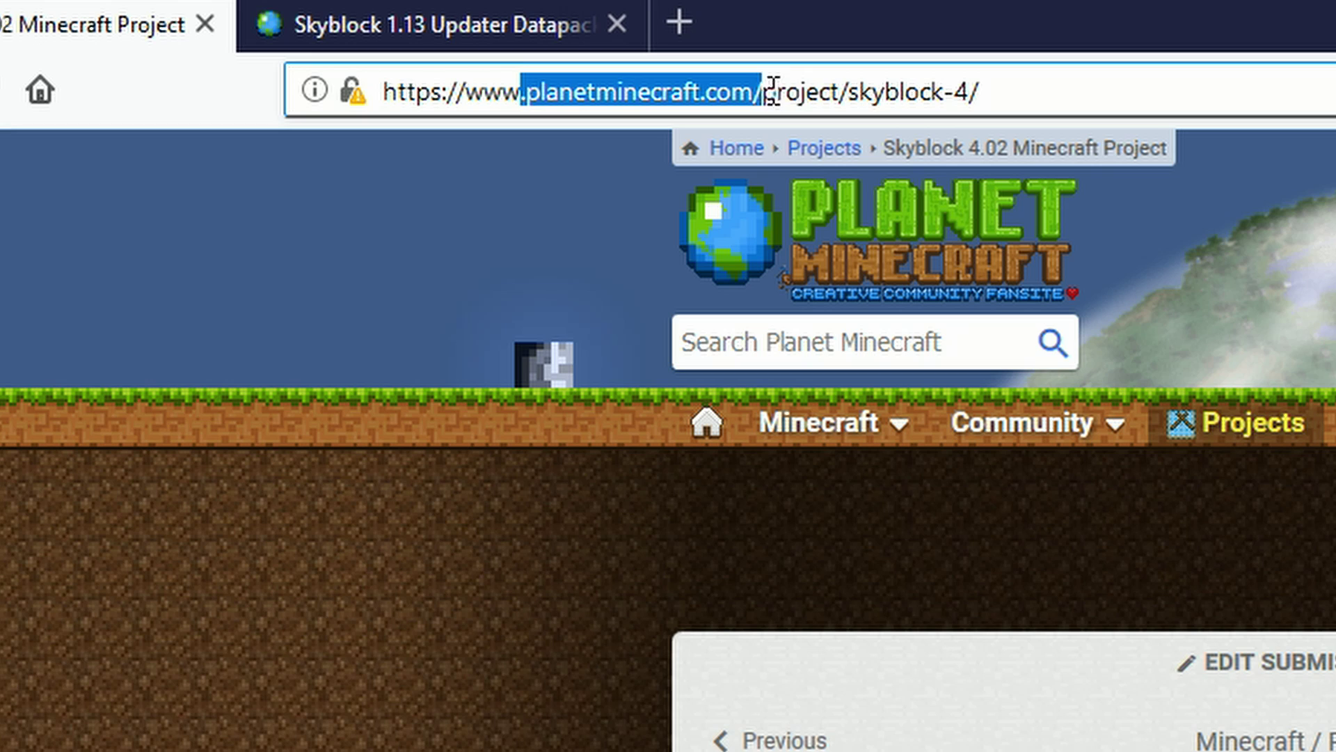
pyautogui.moveTo(772, 91); pyautogui.dragTo(1000, 89)
pyautogui.click(981, 90)
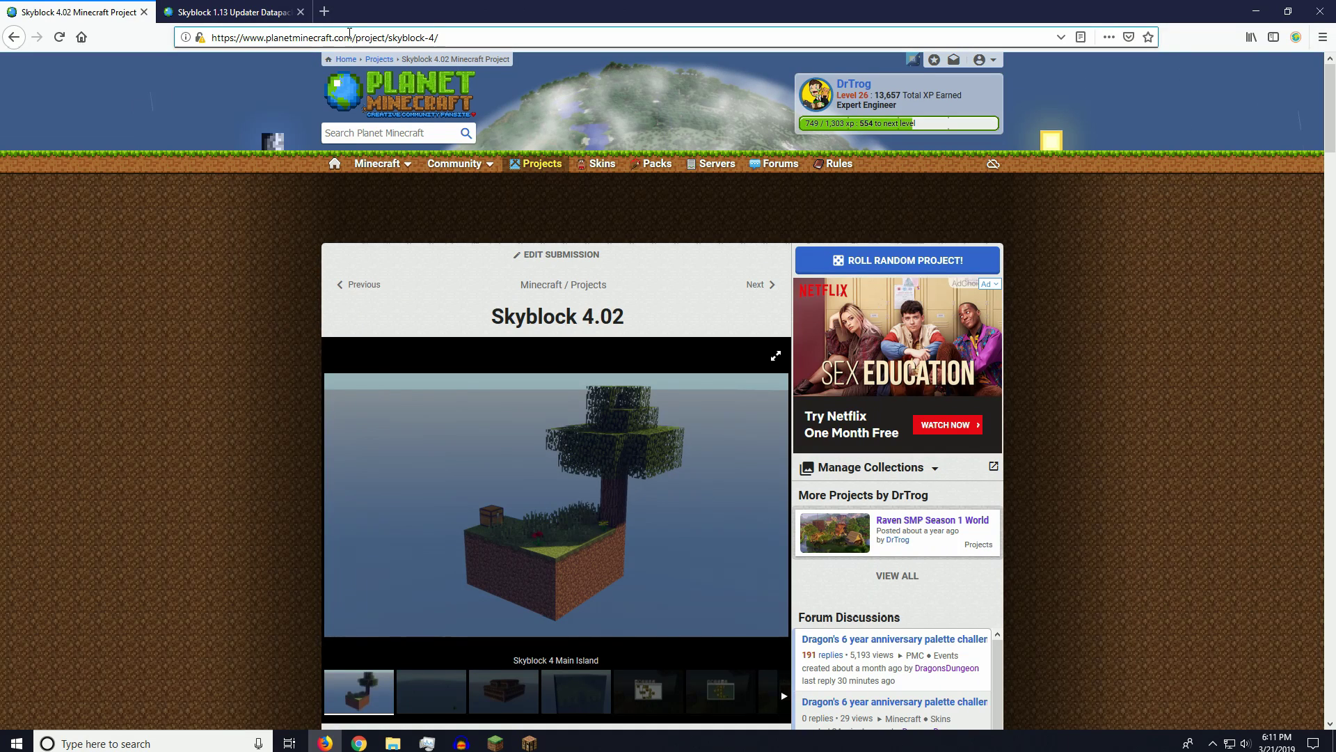
pyautogui.moveTo(333, 36); pyautogui.dragTo(445, 36)
pyautogui.click(451, 35)
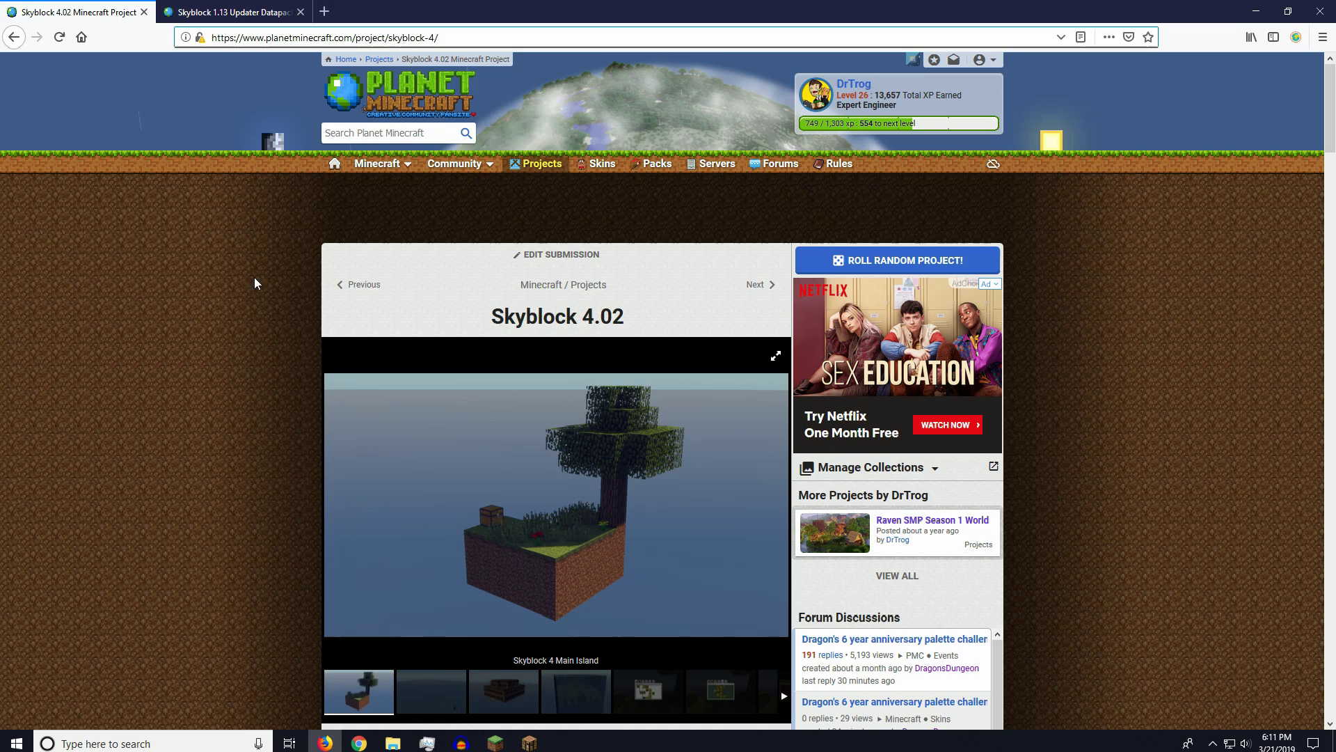
# - Download Skyblock 4.02.zip from the project's Dropbox mirror, choosing to save the file
pyautogui.scroll(-3, 560, 373)
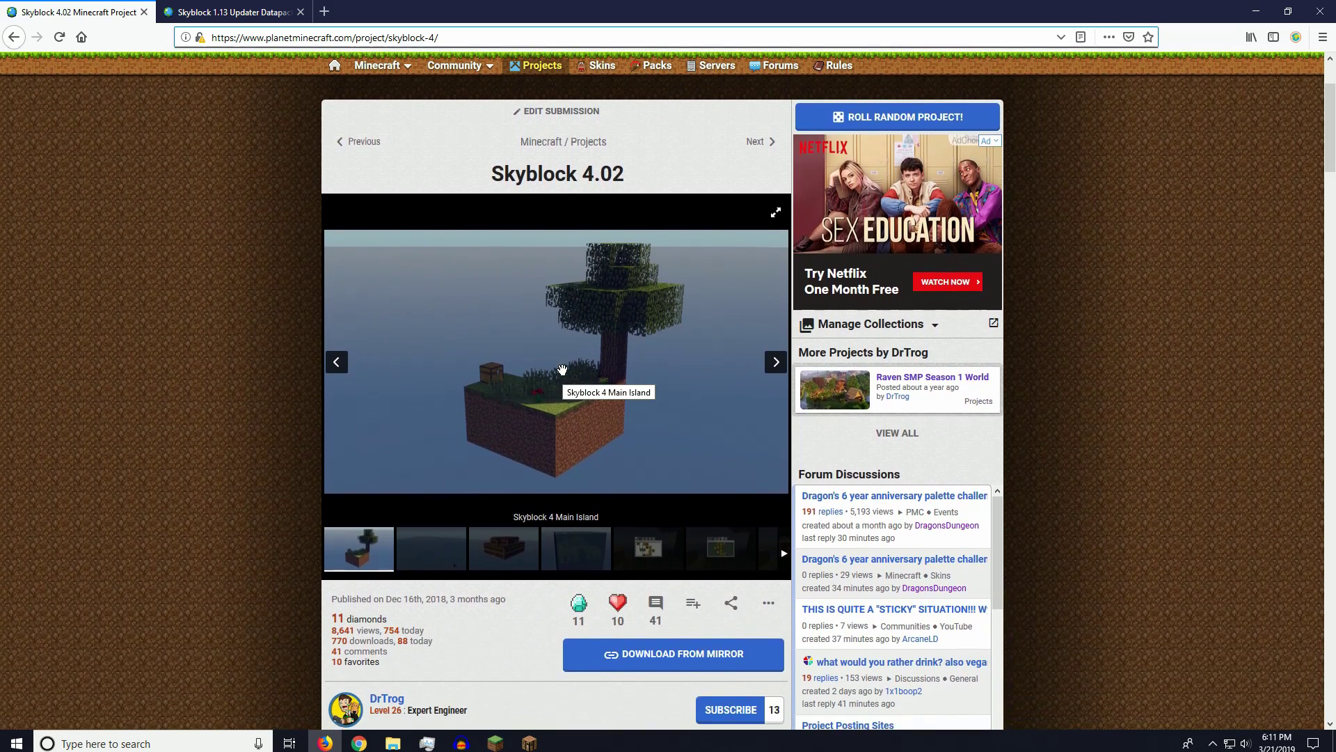
pyautogui.scroll(-1, 562, 369)
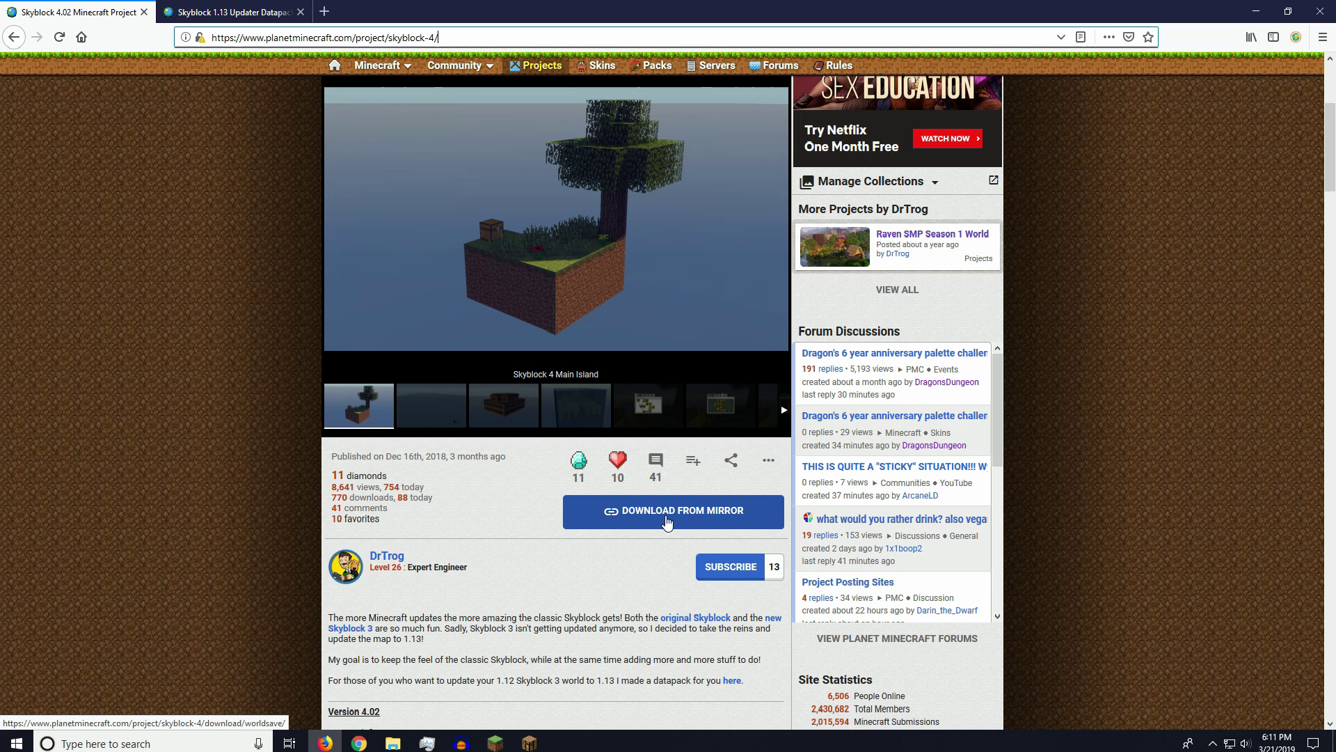
pyautogui.click(666, 515)
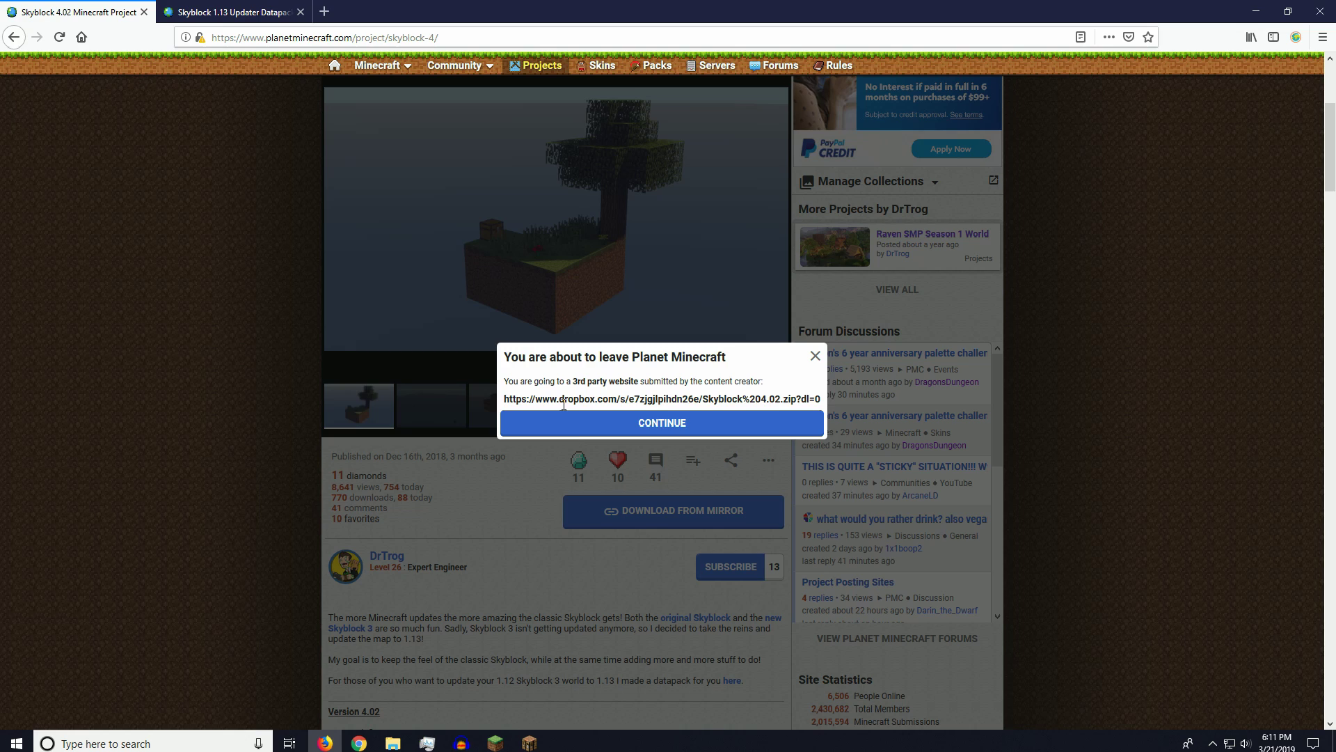
pyautogui.click(575, 425)
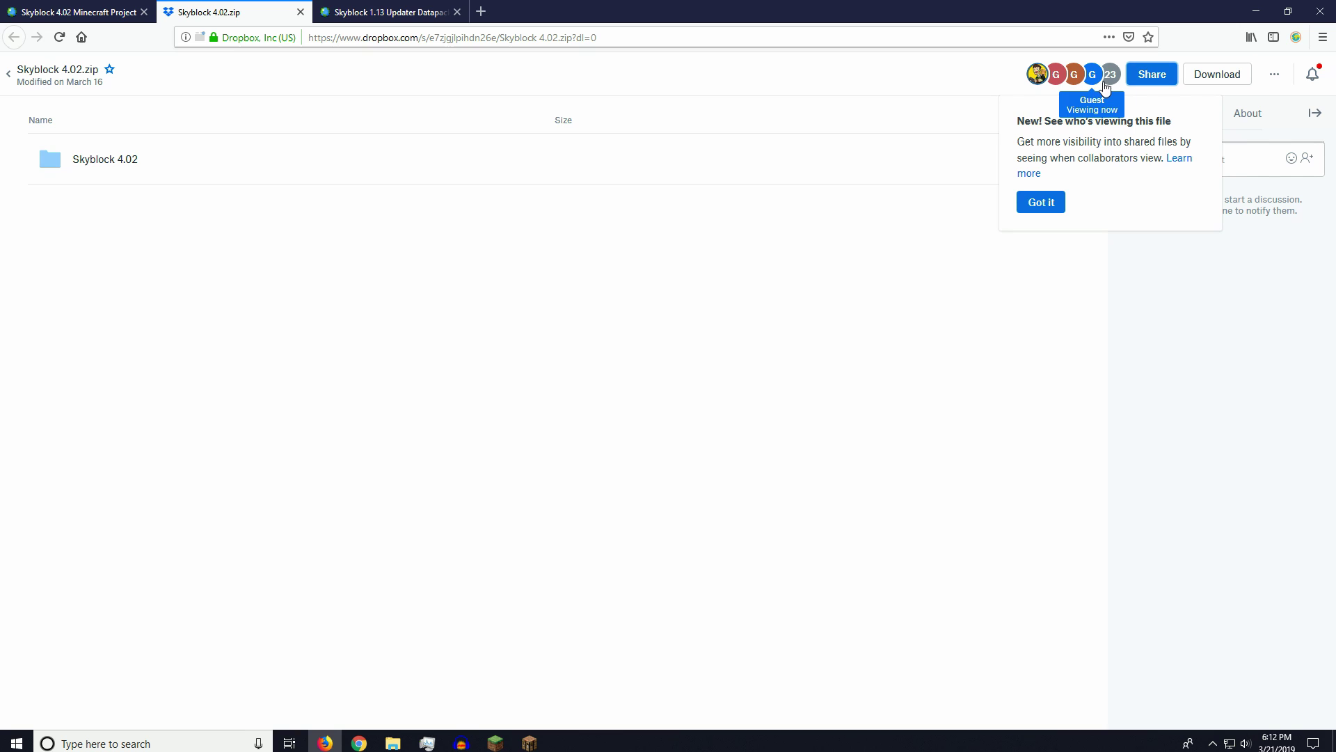
pyautogui.click(1211, 74)
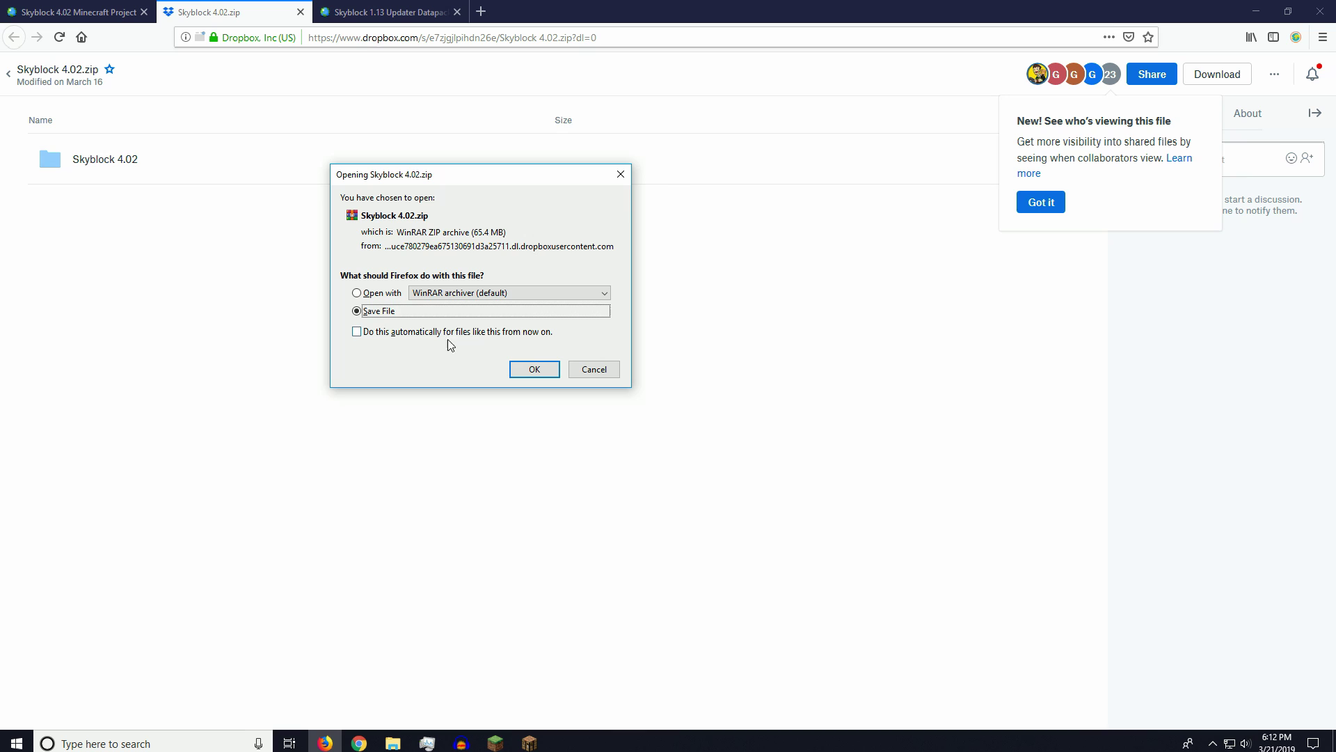
pyautogui.click(532, 369)
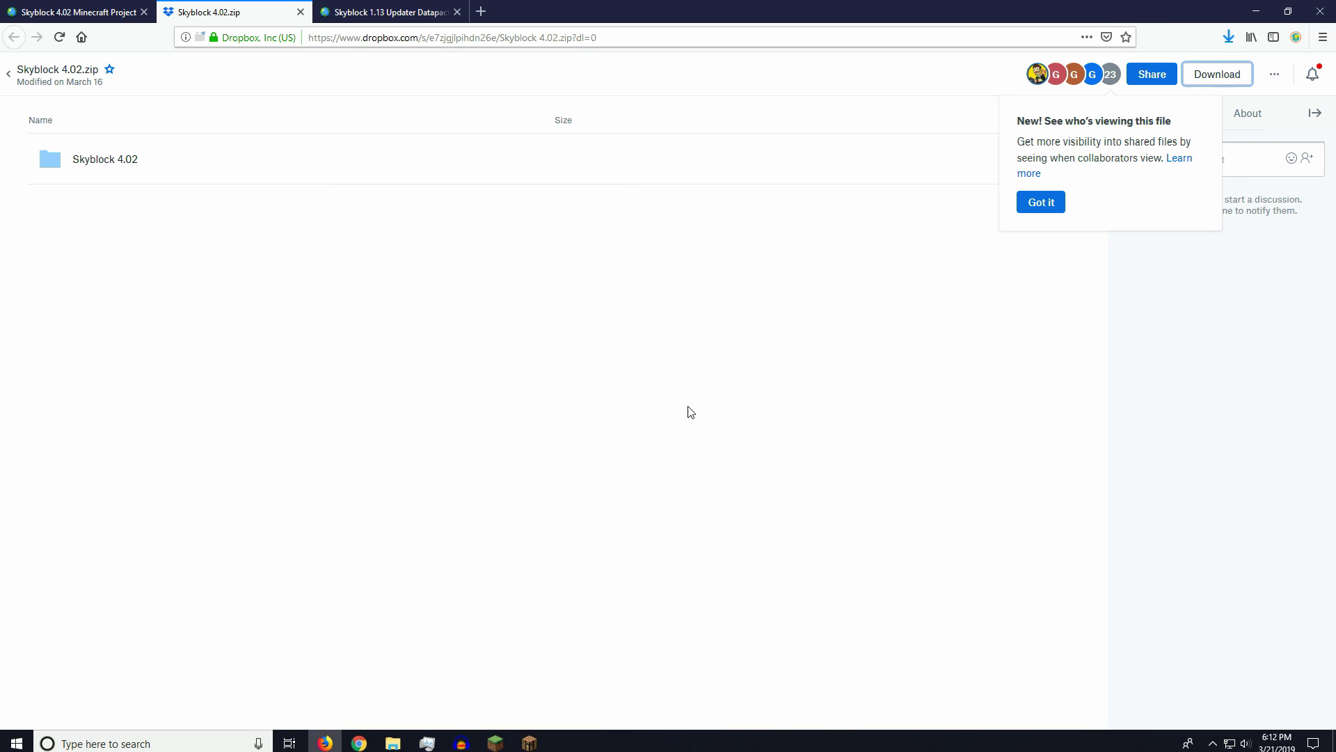
# - Open the downloaded Skyblock 4.02 archive in WinRAR and reposition its window
pyautogui.click(1229, 39)
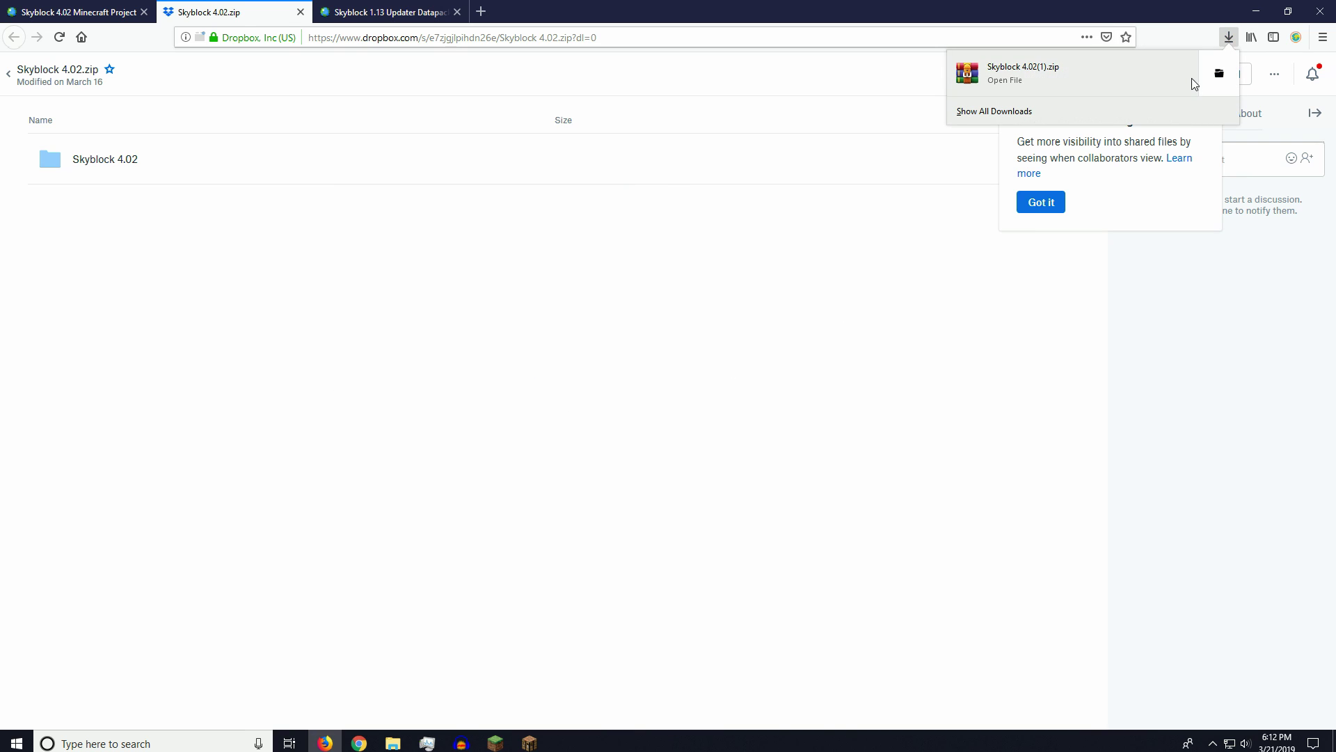
pyautogui.click(1032, 80)
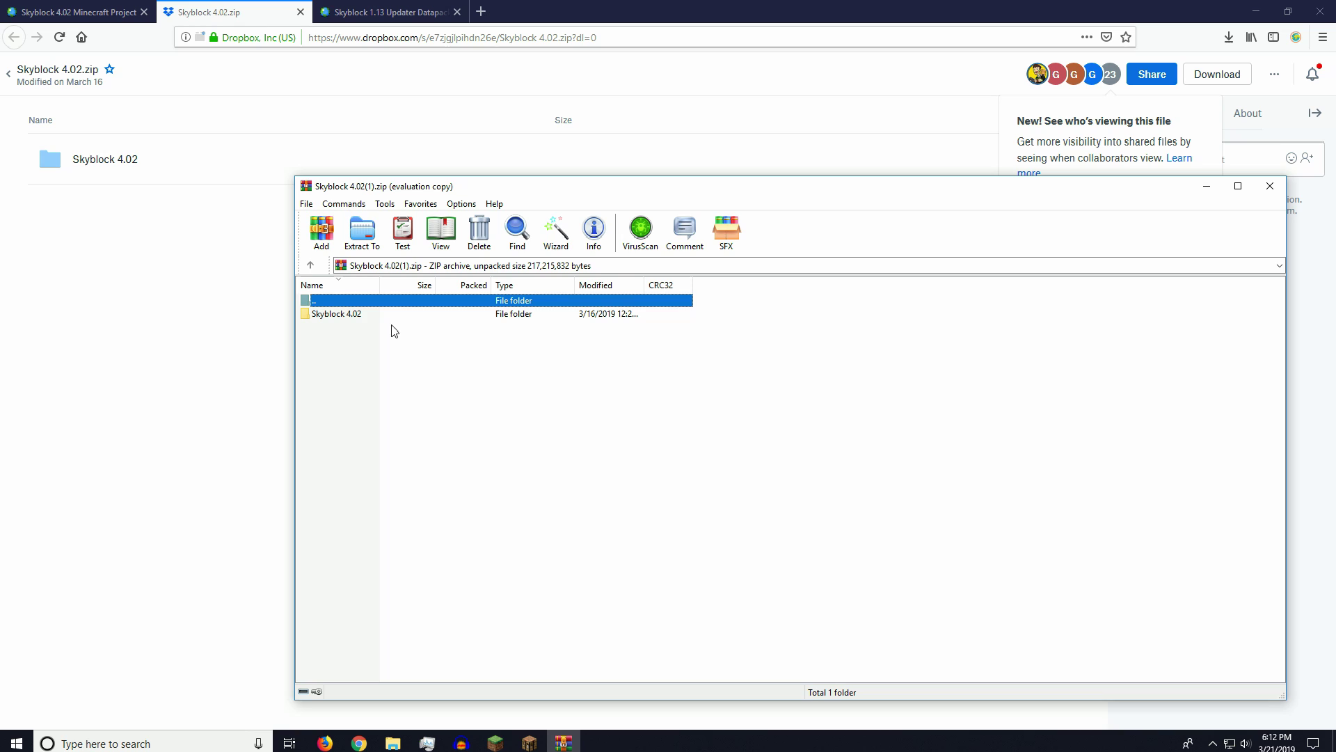
pyautogui.click(843, 449)
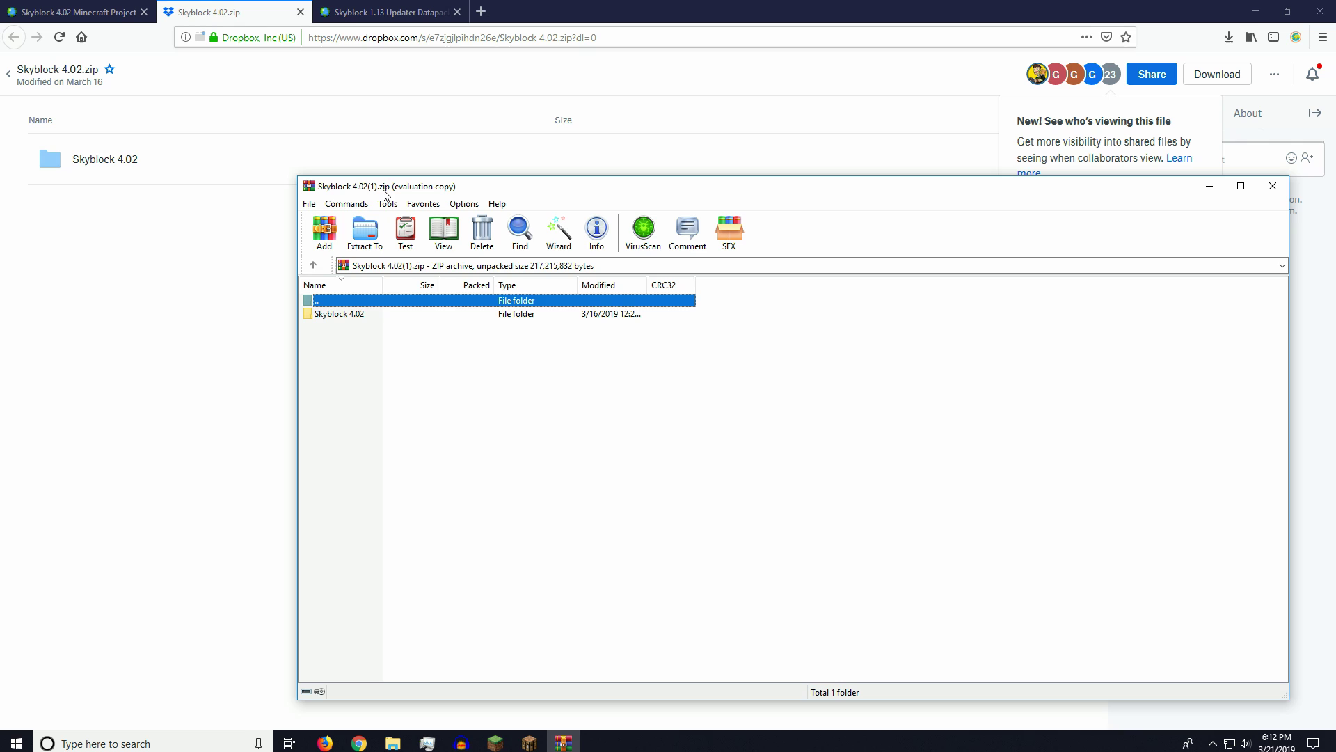
pyautogui.moveTo(391, 194); pyautogui.dragTo(335, 162)
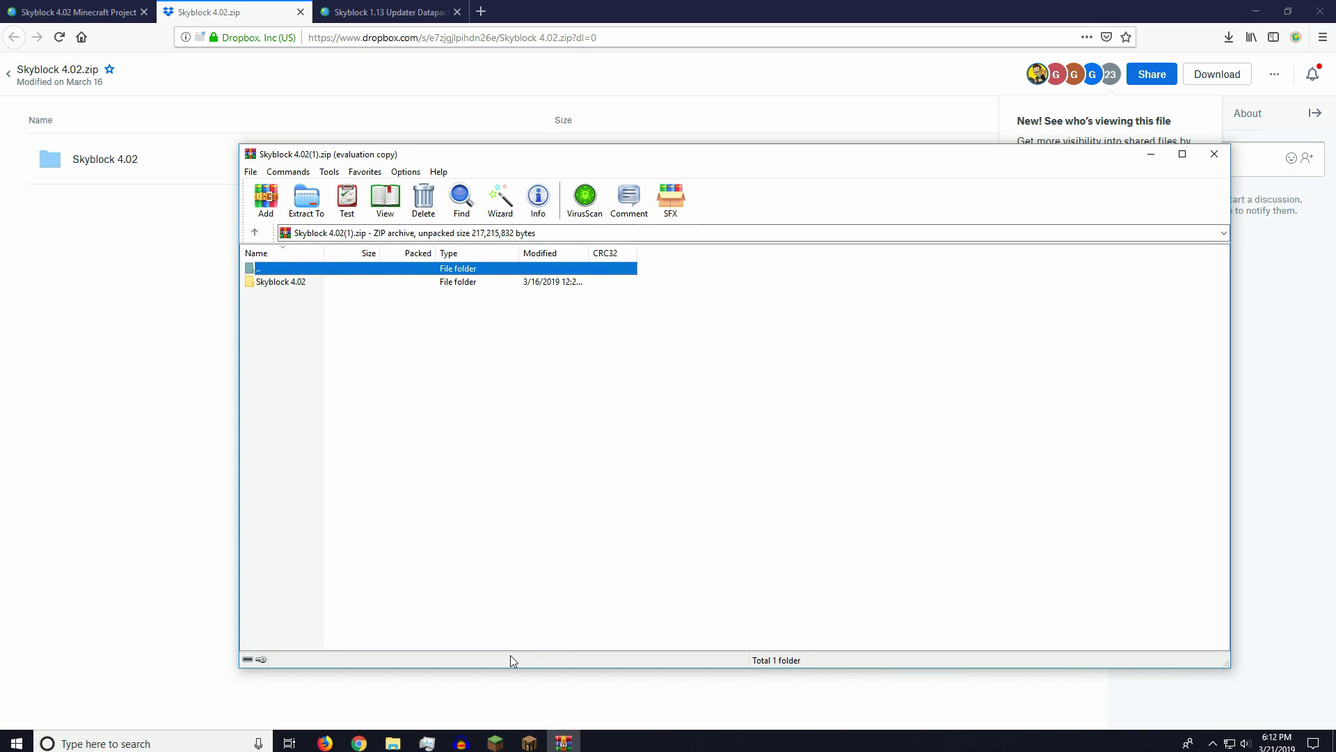
# - Switch to Minecraft, open the resource pack folder from its options, and go from there to the saves folder in .minecraft
pyautogui.click(532, 739)
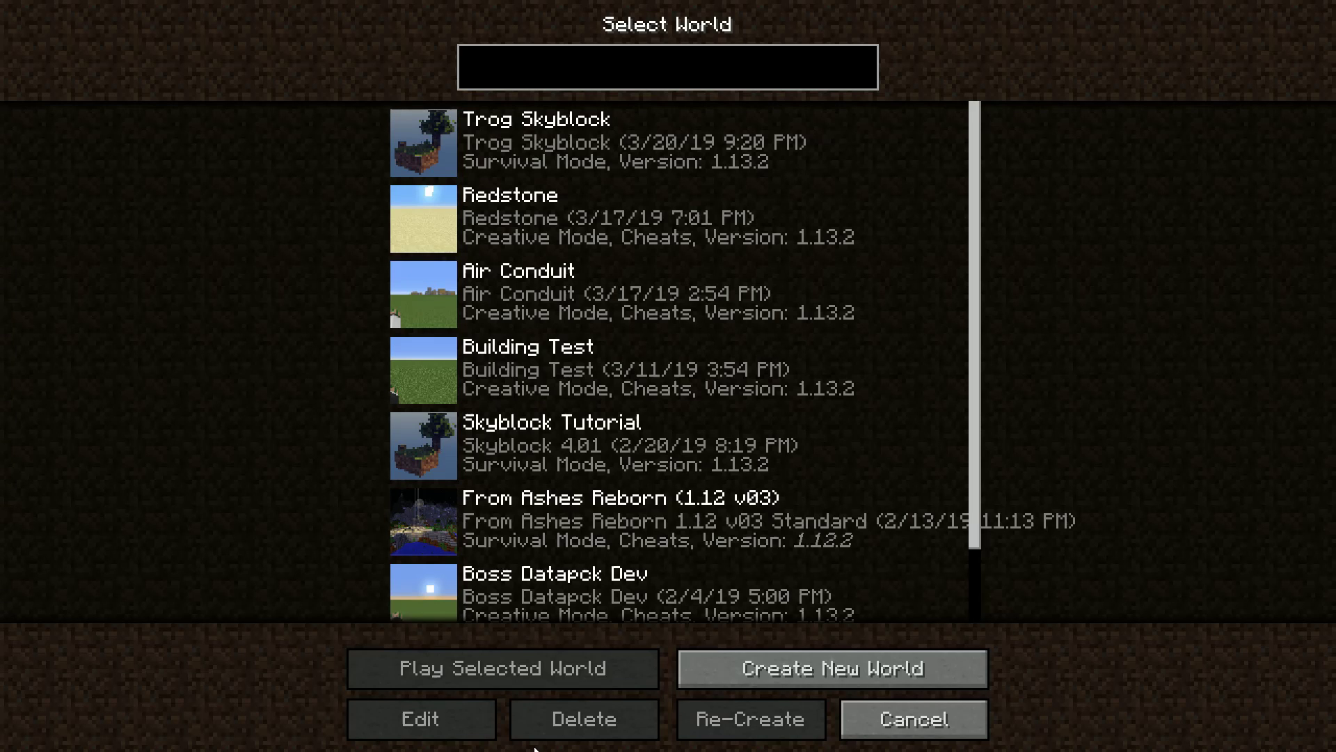
pyautogui.click(891, 719)
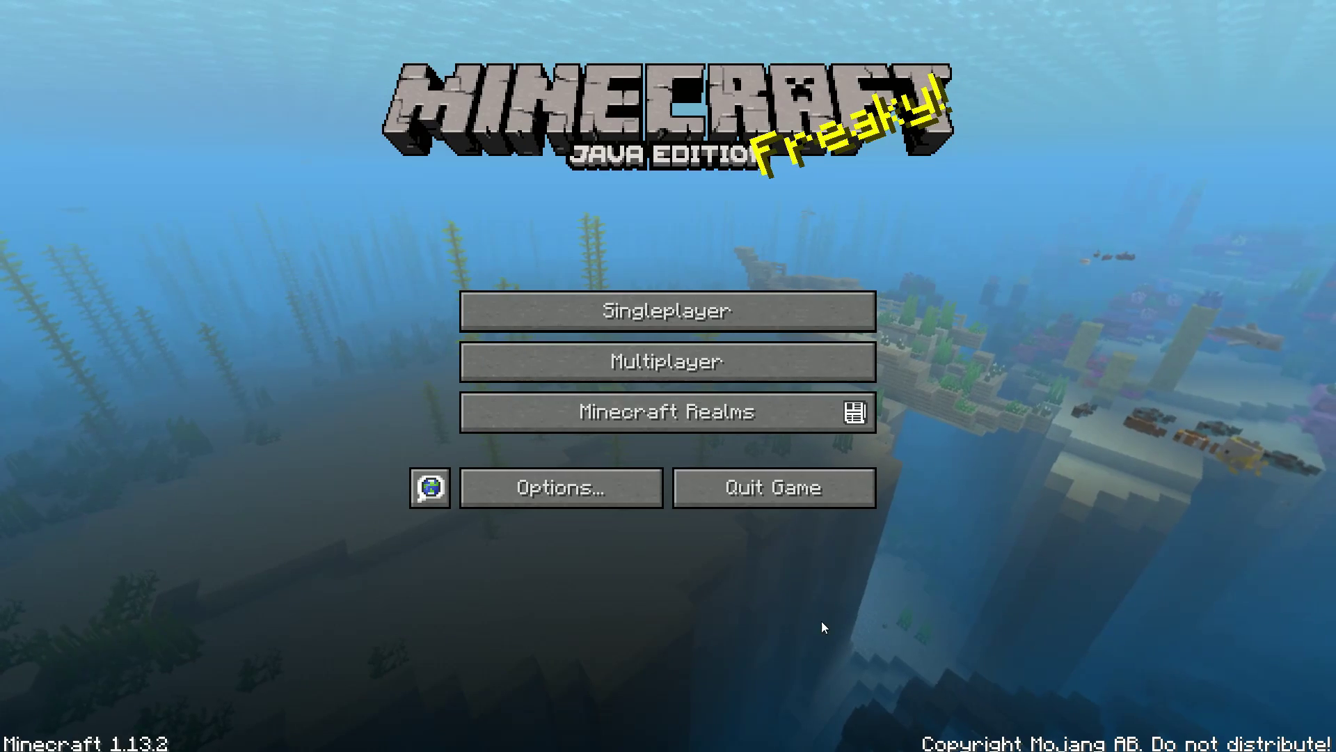
pyautogui.click(594, 494)
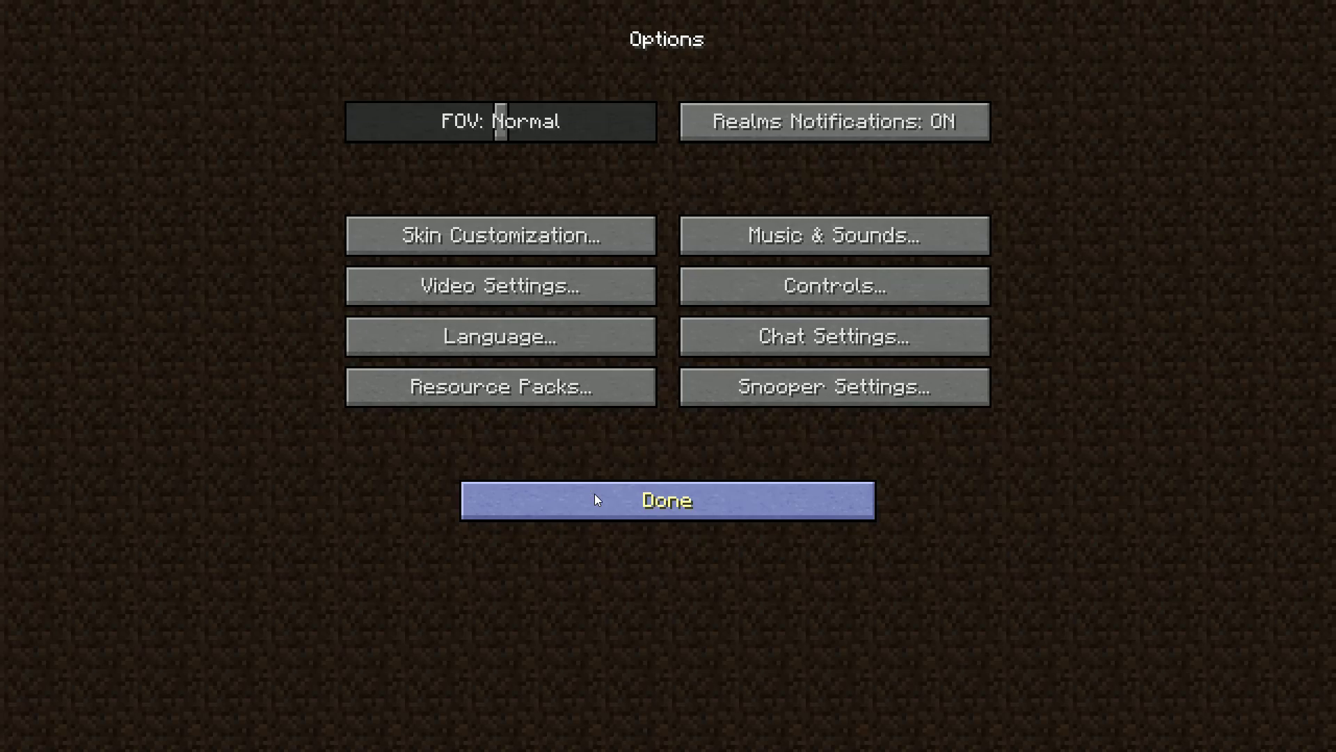
pyautogui.click(463, 402)
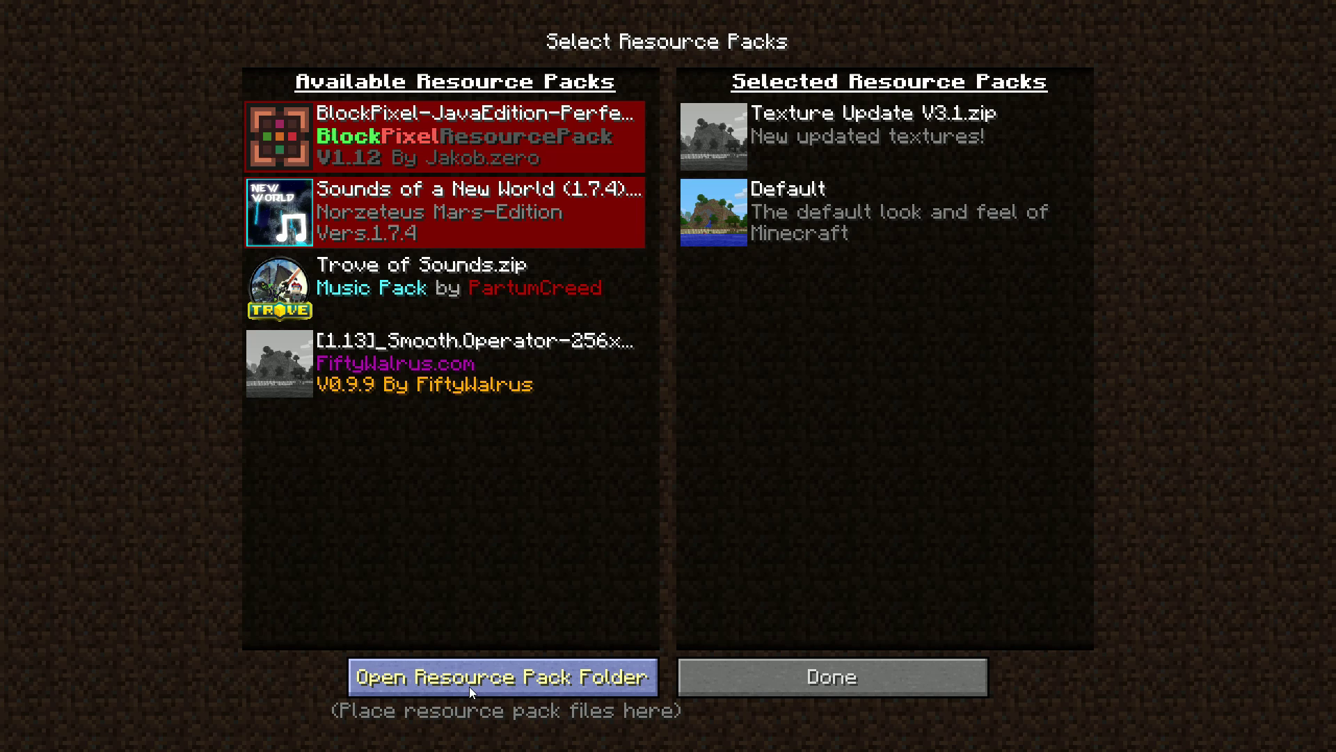
pyautogui.click(567, 682)
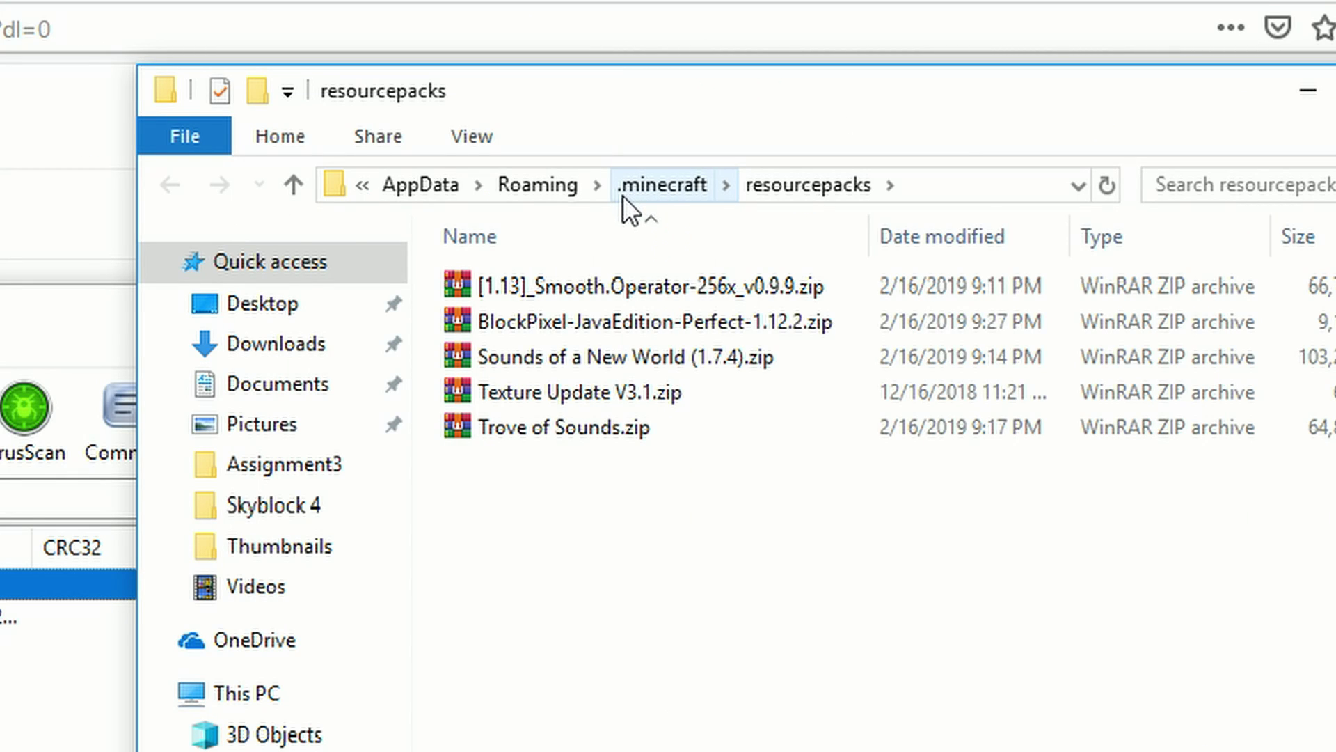
pyautogui.click(680, 194)
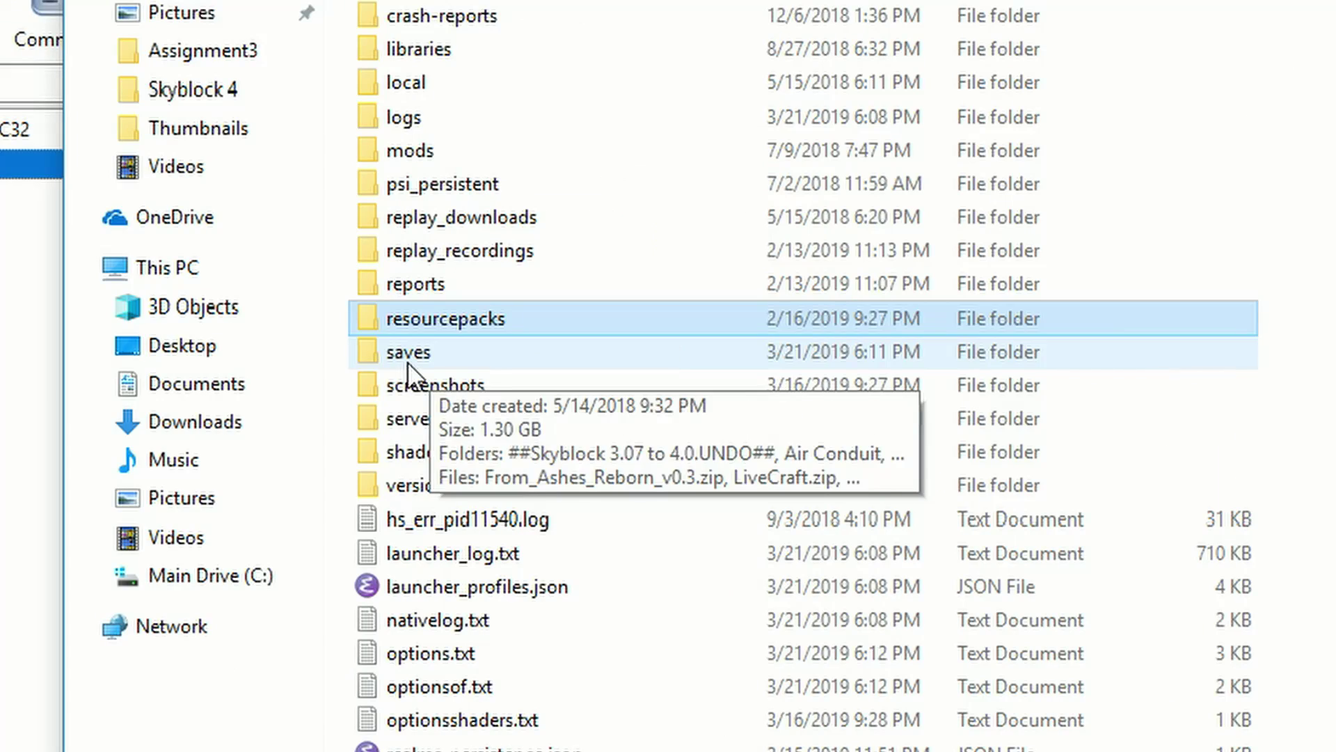
pyautogui.doubleClick(783, 353)
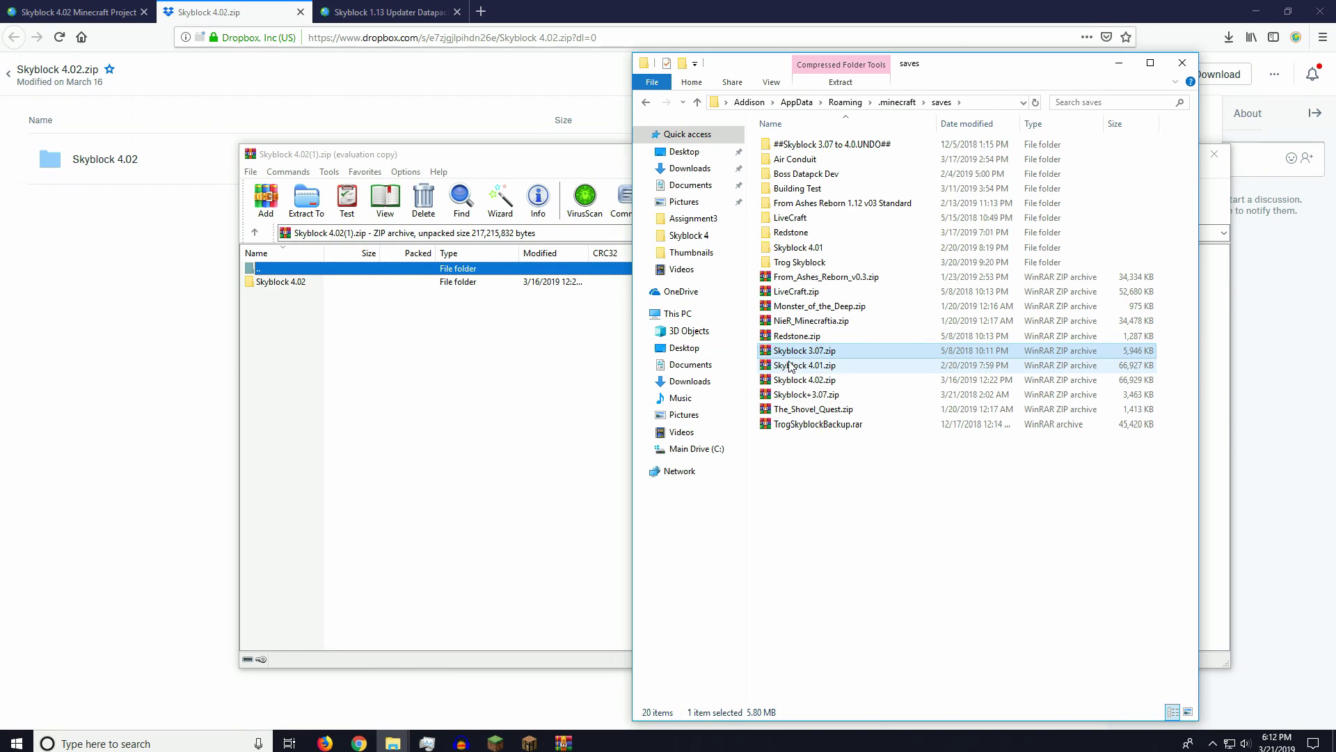
# - Extract the Skyblock 4.02 folder from the archive into the saves folder
pyautogui.click(320, 299)
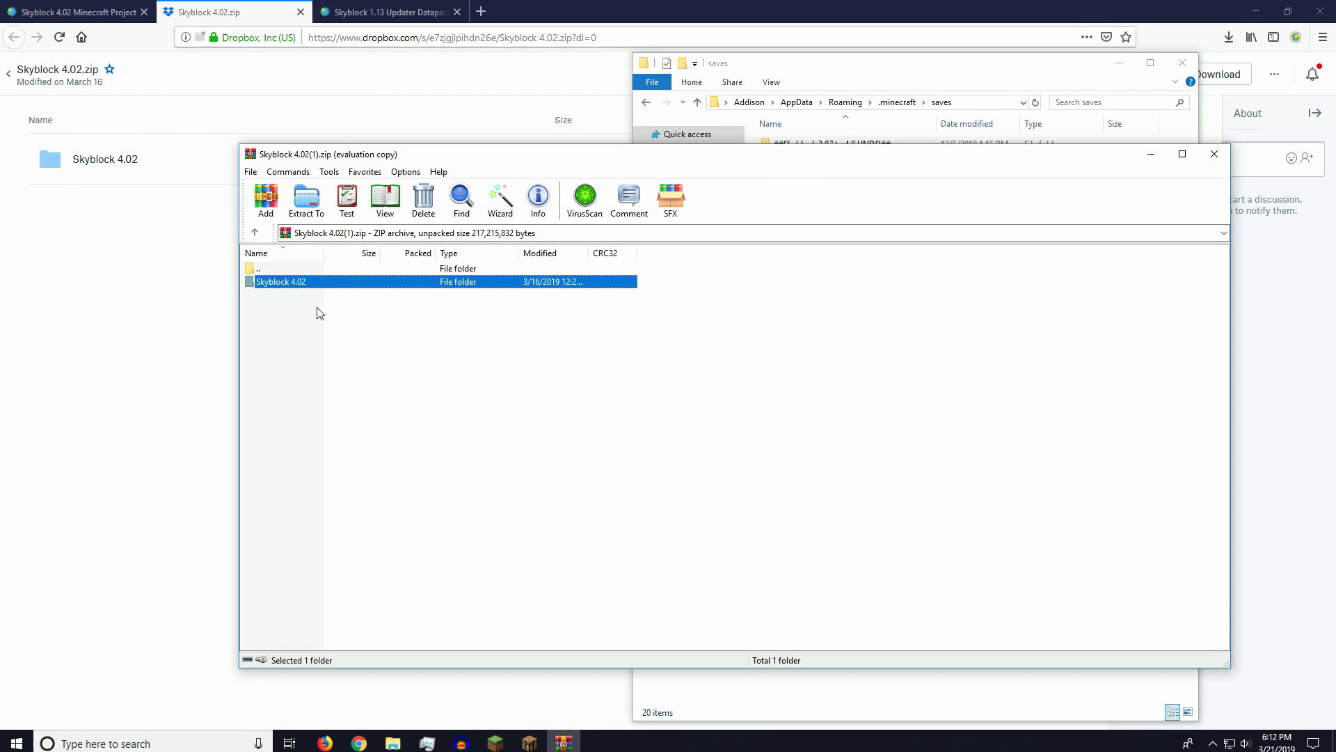
pyautogui.moveTo(1069, 167); pyautogui.dragTo(1166, 143)
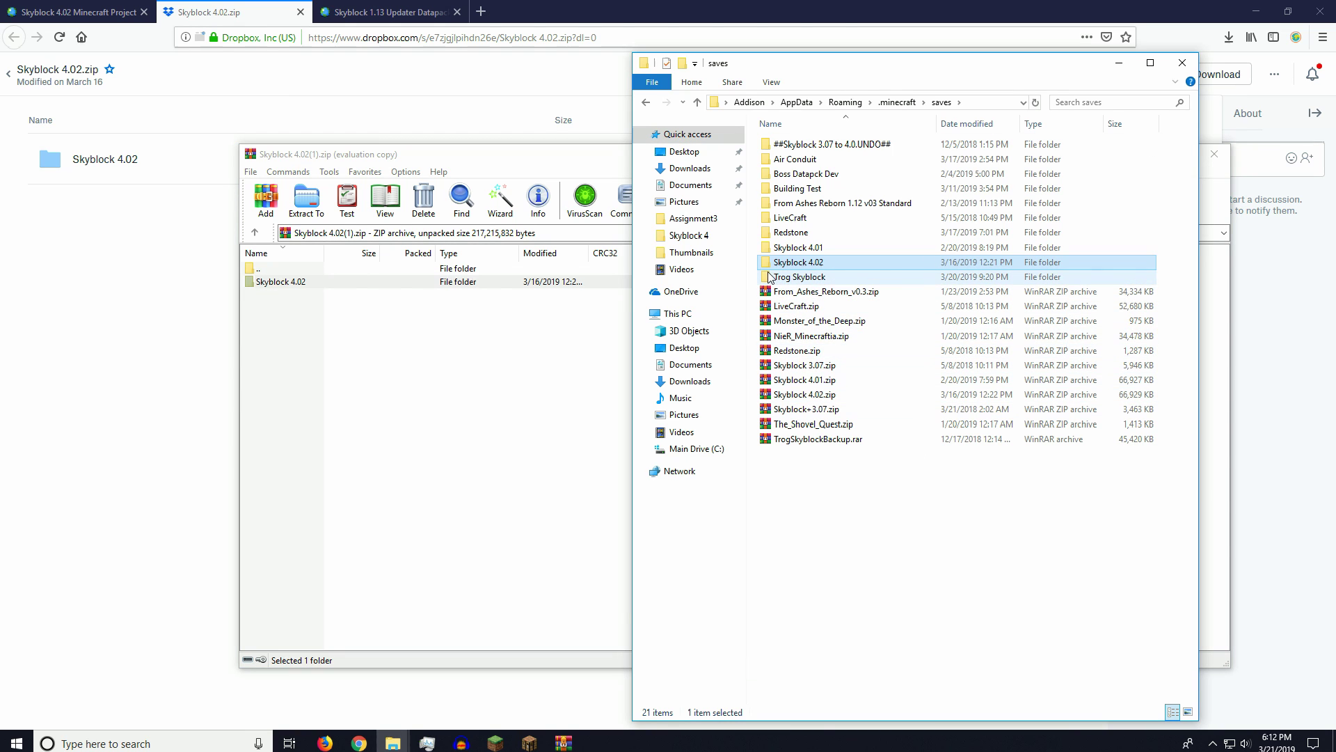
pyautogui.moveTo(817, 272)
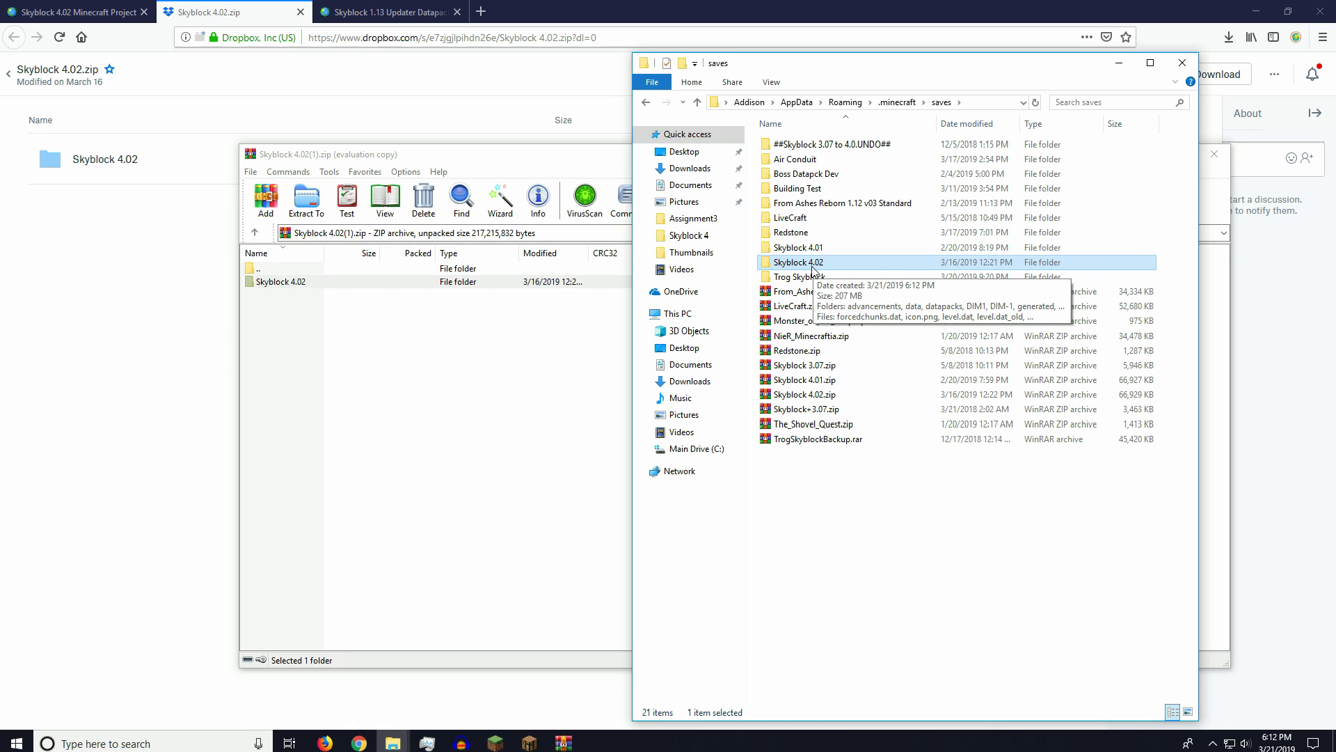
# - Switch back to Minecraft, close the resource pack and options screens, and open the singleplayer world list
pyautogui.click(842, 579)
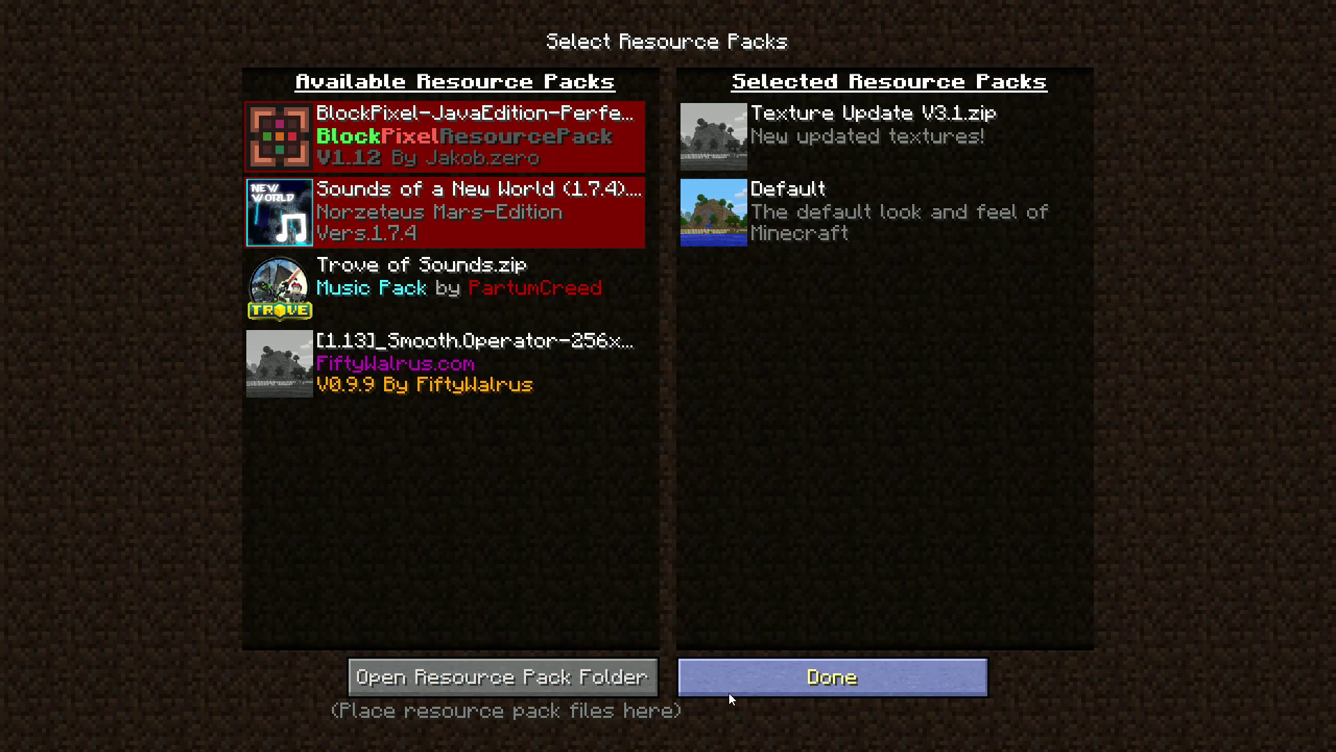
pyautogui.click(728, 688)
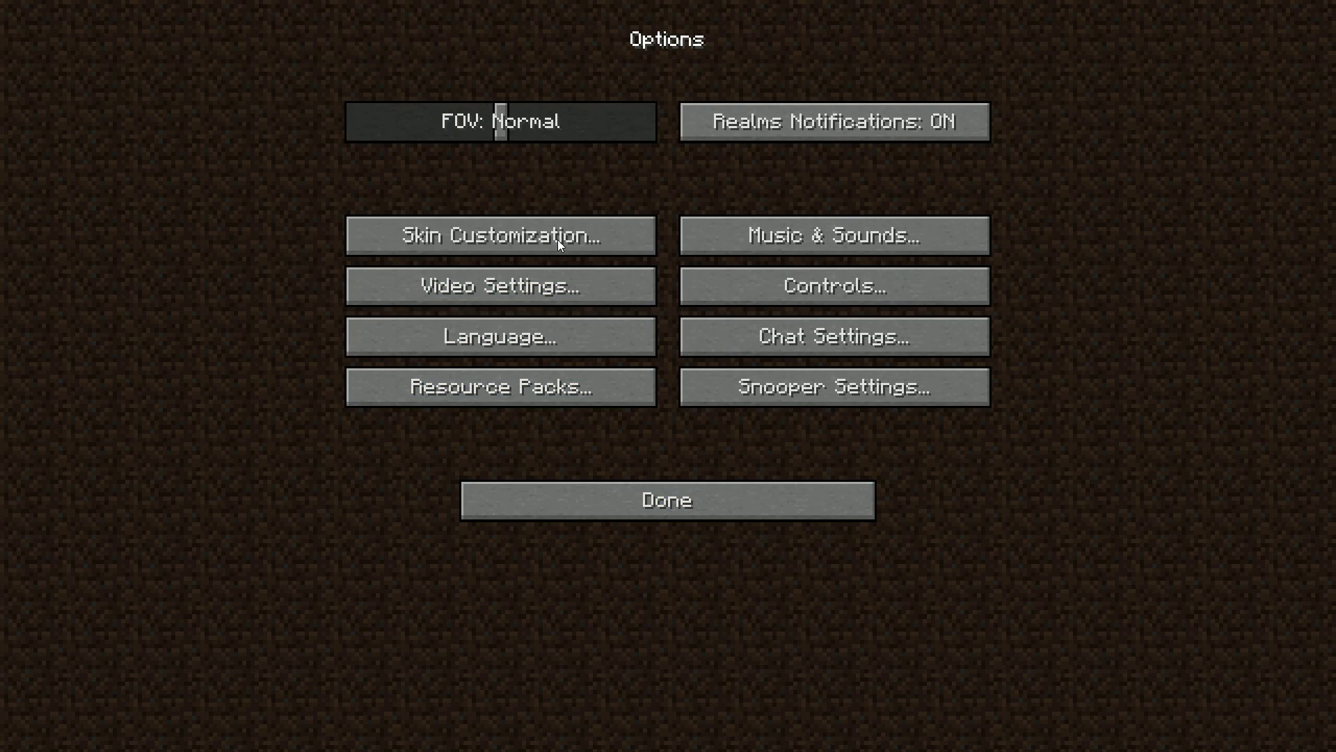
pyautogui.click(587, 500)
pyautogui.click(592, 306)
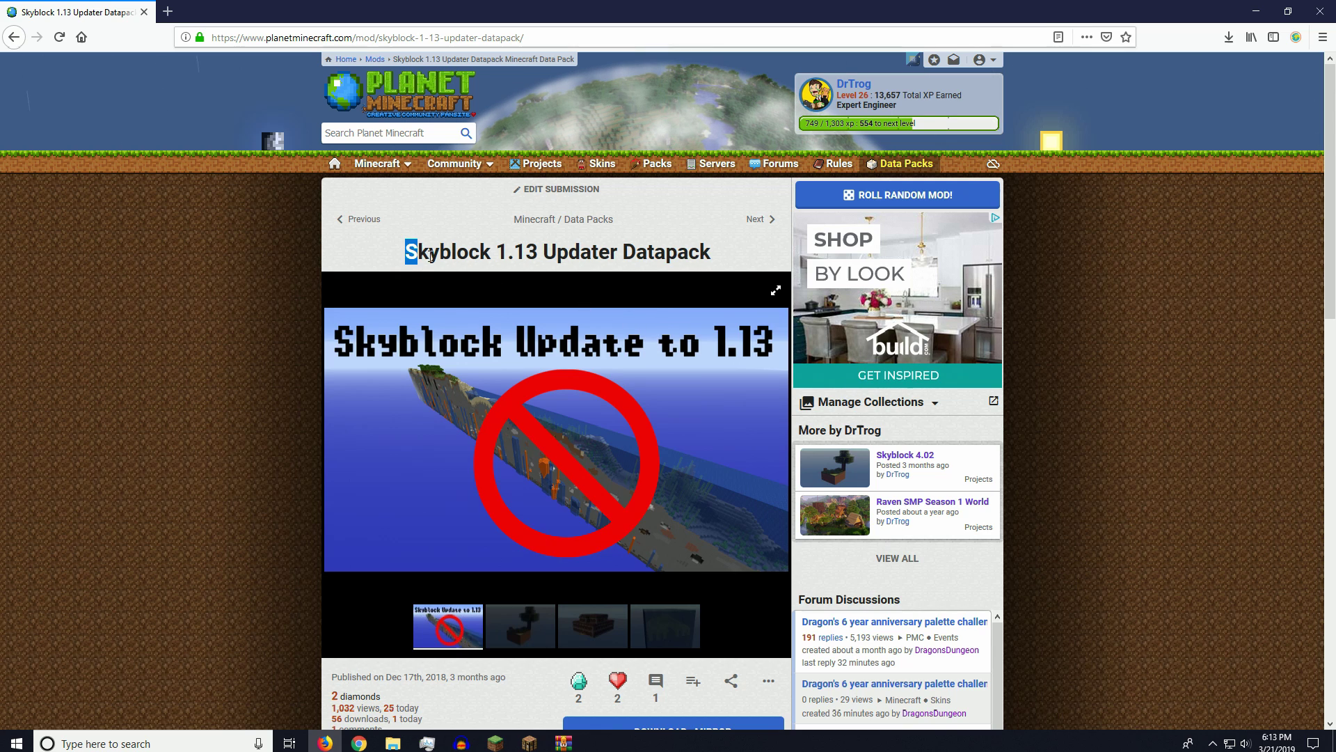
# - In the browser, highlight the title of the Skyblock 1.13 Updater Datapack page
pyautogui.moveTo(430, 255); pyautogui.dragTo(689, 254)
pyautogui.click(717, 261)
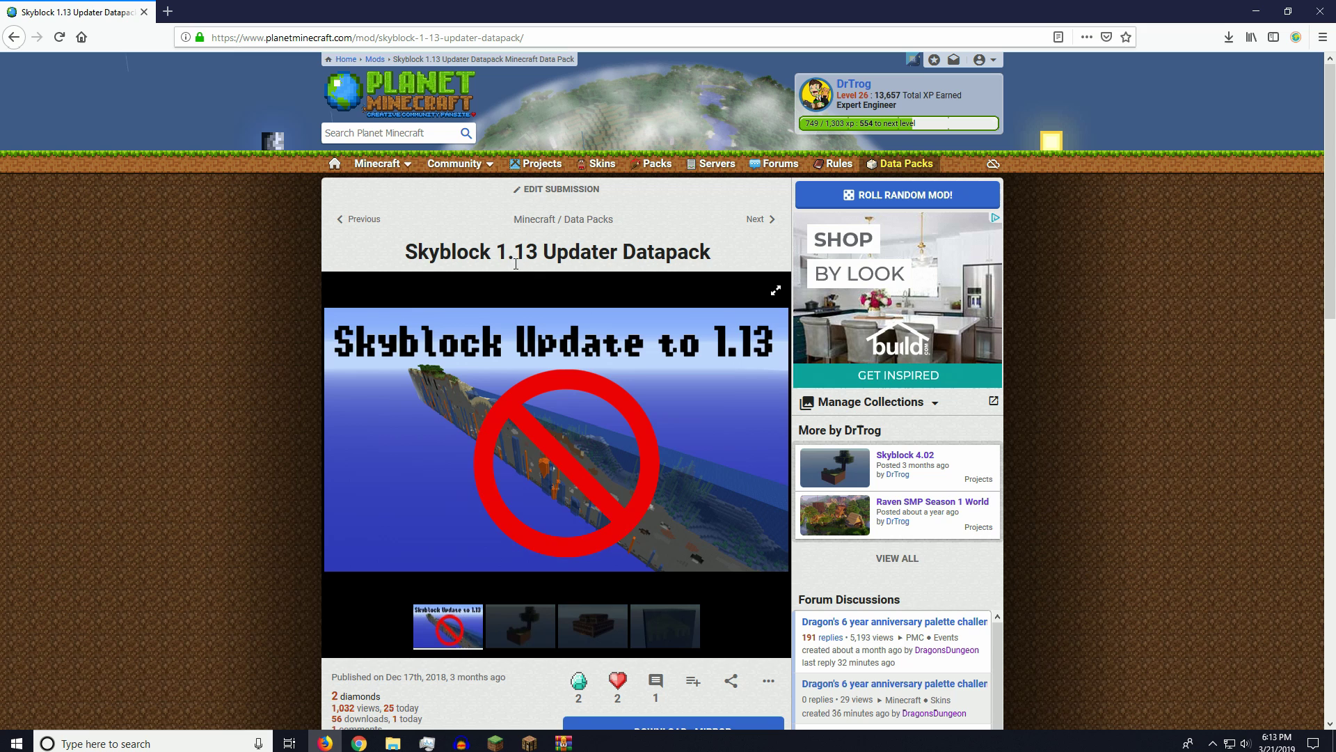
pyautogui.moveTo(543, 251); pyautogui.dragTo(689, 254)
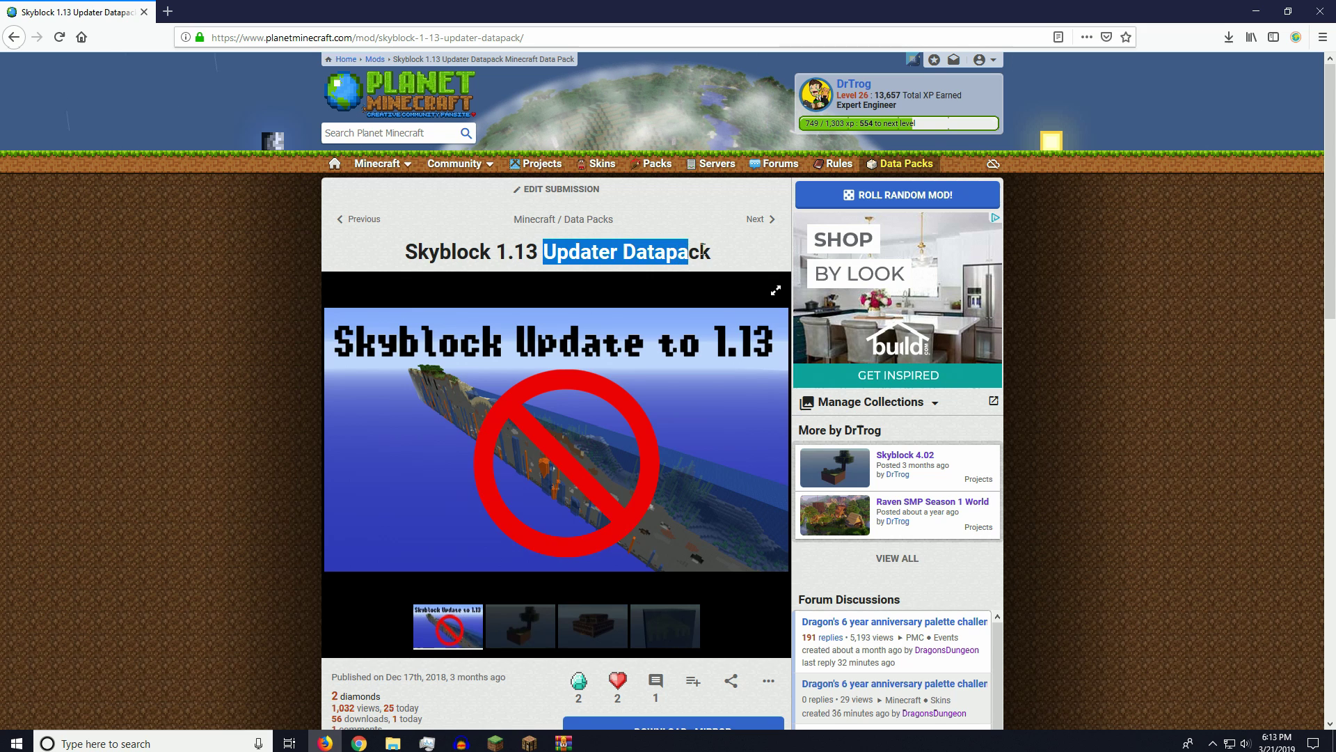
pyautogui.click(717, 257)
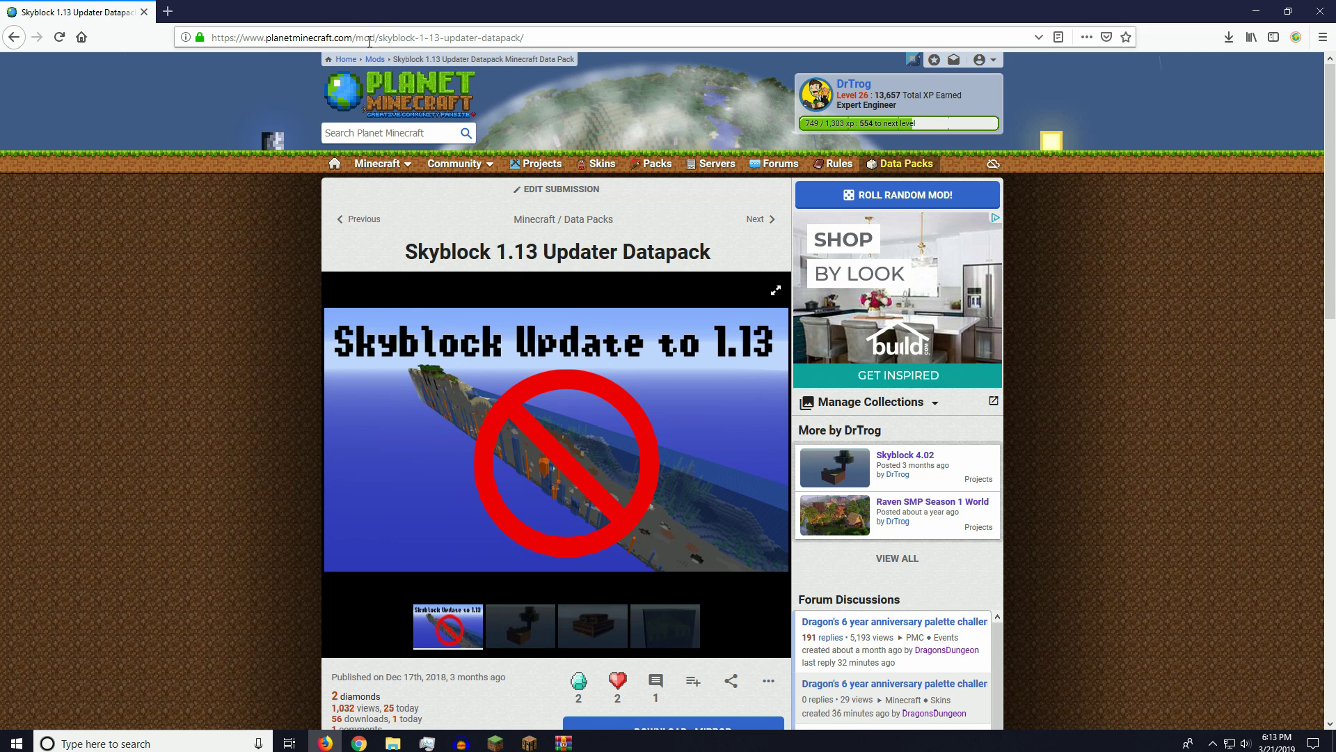
# - Follow the datapack's mirror download link and continue to the Dropbox page for Skyblock 4.02 datapacks.zip
pyautogui.scroll(-5, 542, 406)
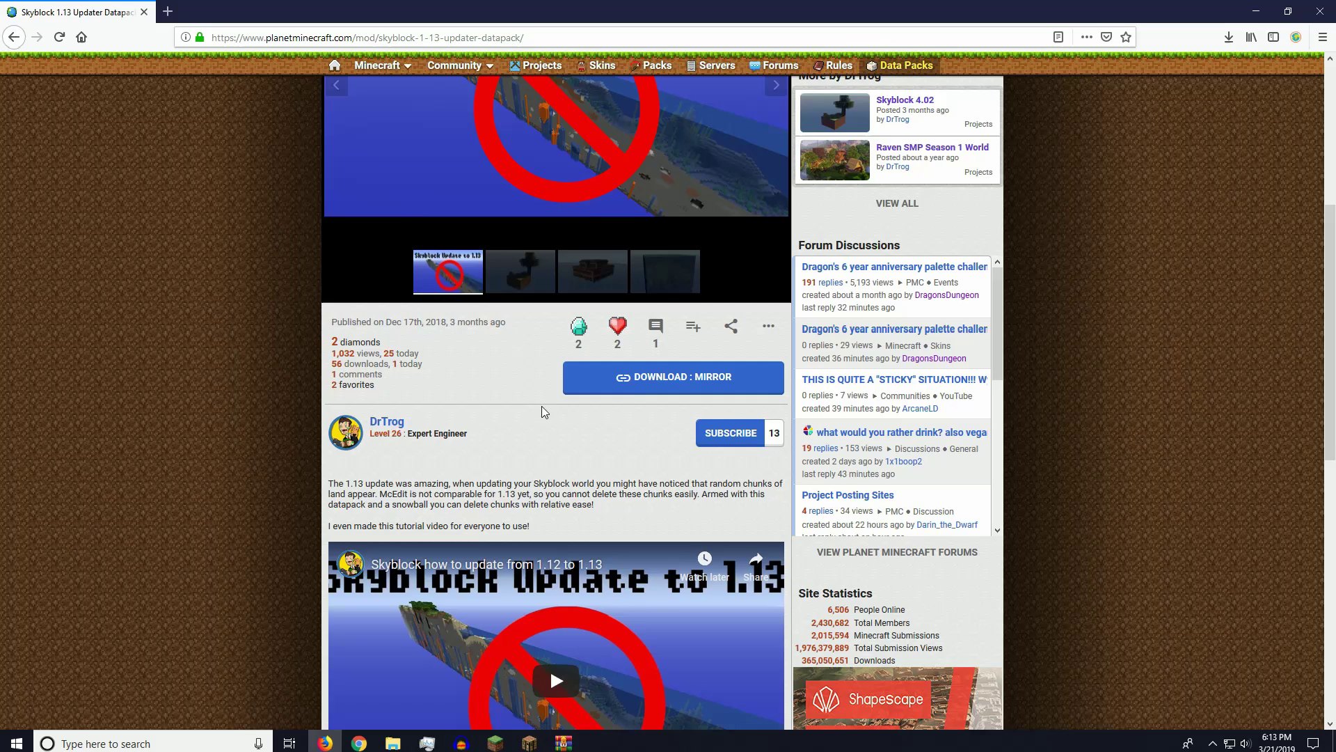
pyautogui.click(660, 376)
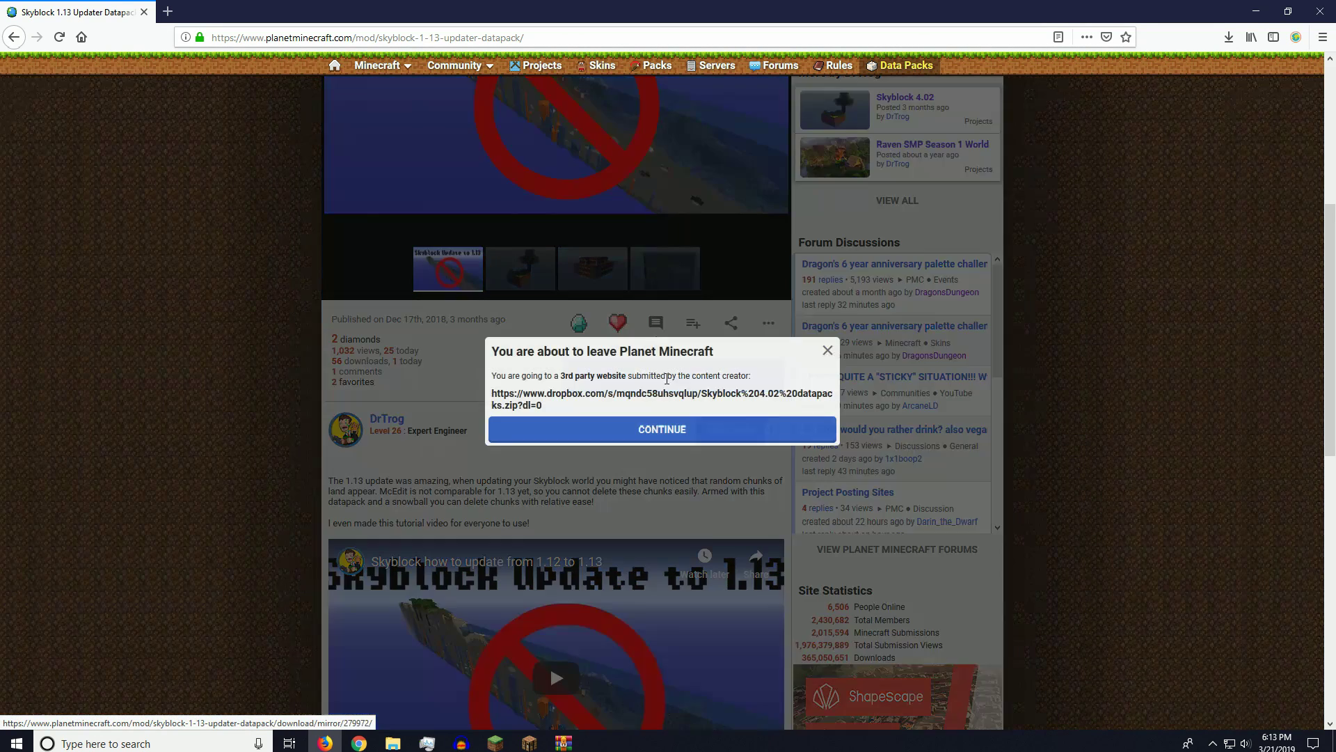
pyautogui.click(637, 440)
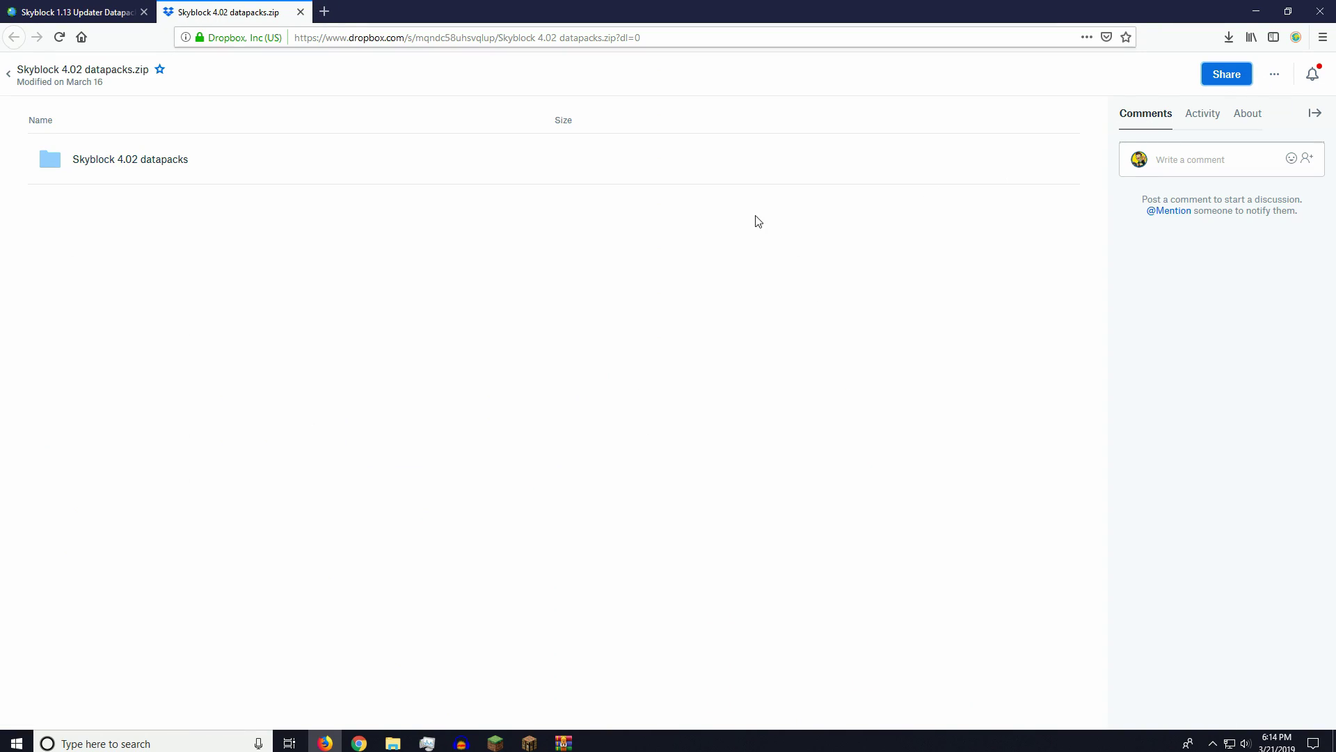
# - Download Skyblock 4.02 datapacks.zip from Dropbox and open the Skyblock 4.02 datapacks folder inside the archive in WinRAR
pyautogui.click(1278, 75)
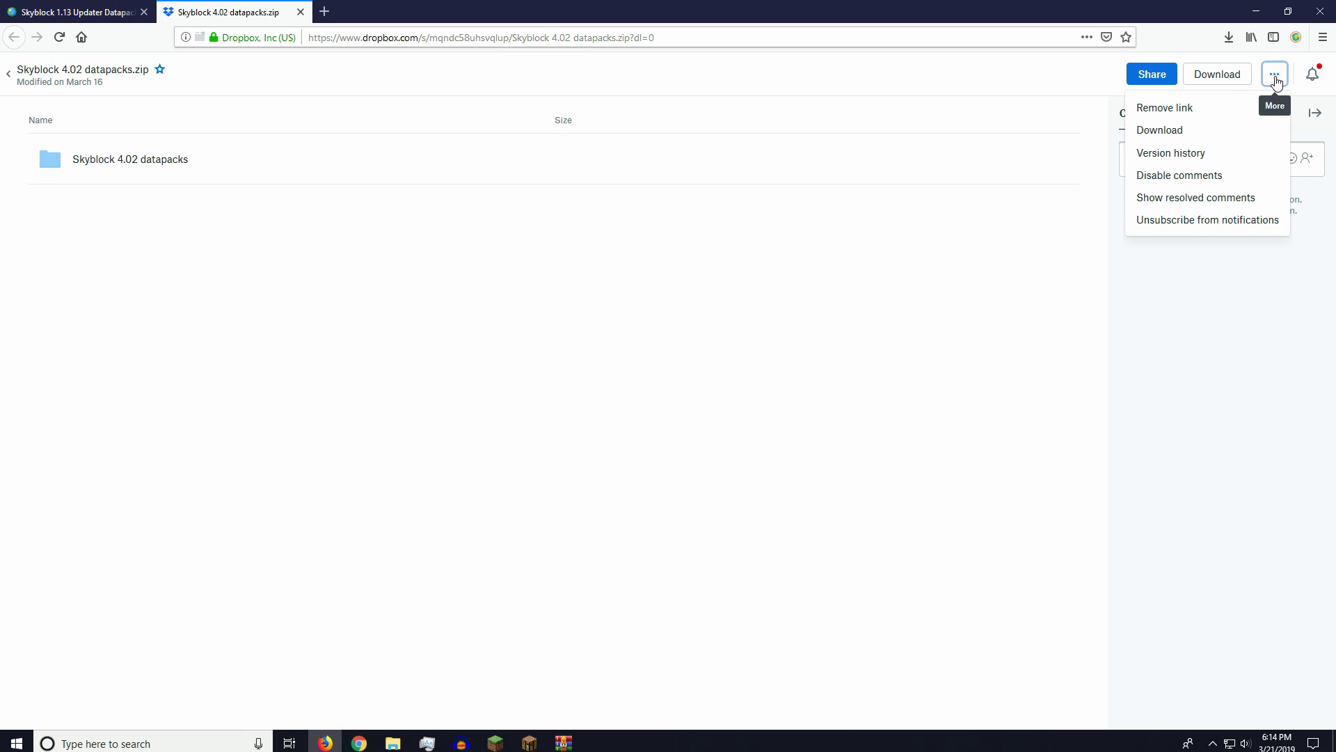
pyautogui.click(1171, 138)
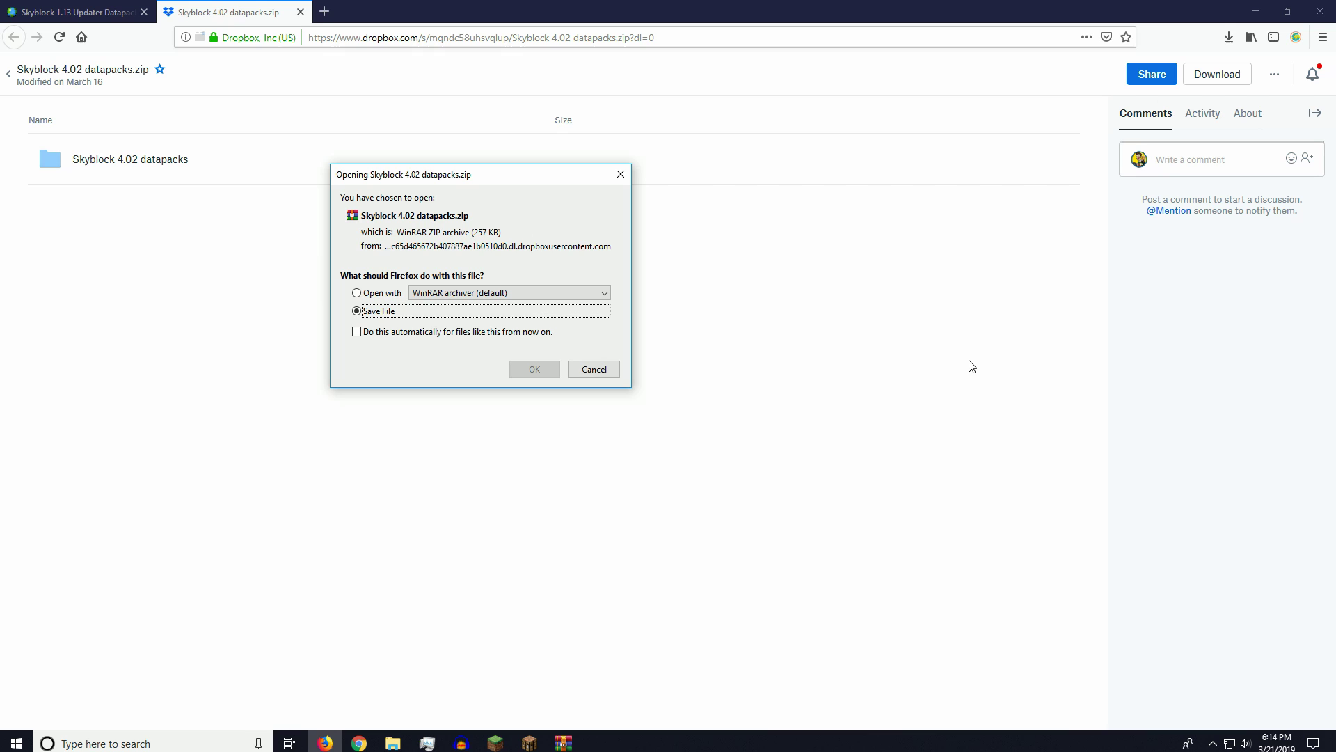
pyautogui.press('Return')
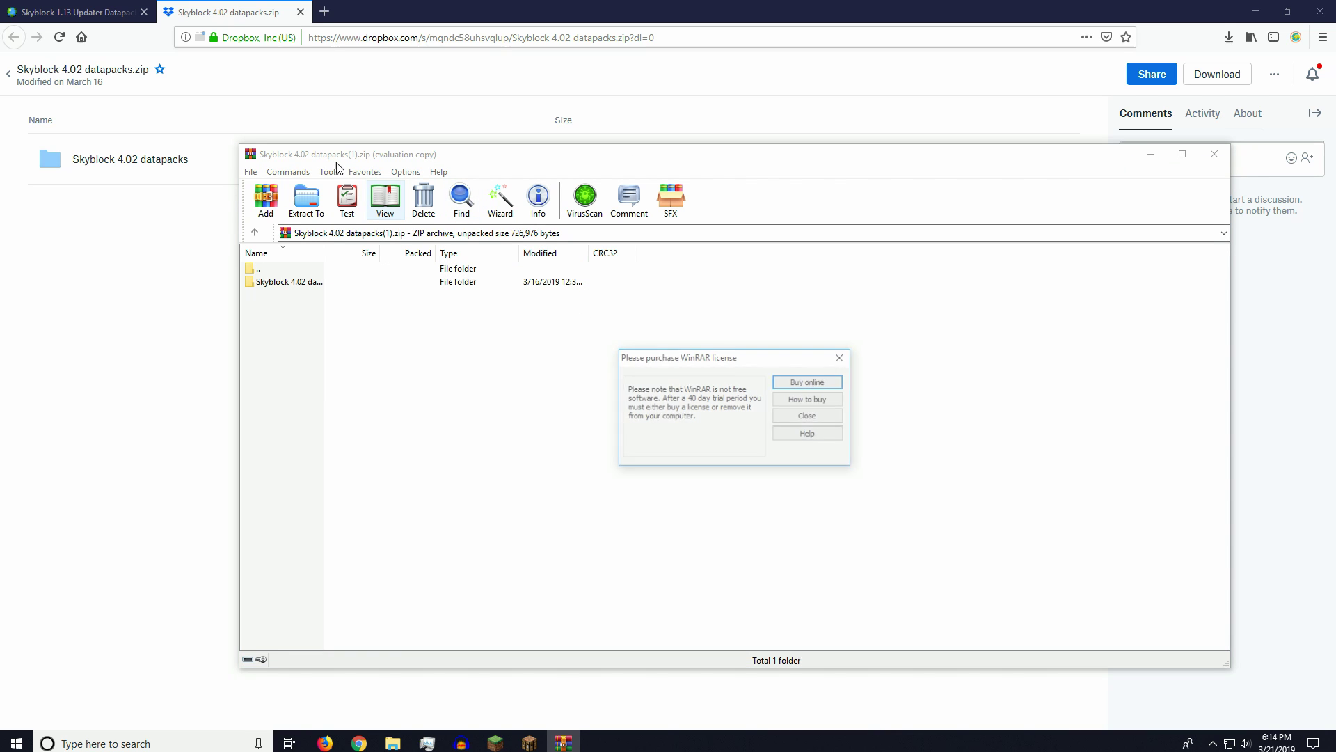
pyautogui.click(808, 415)
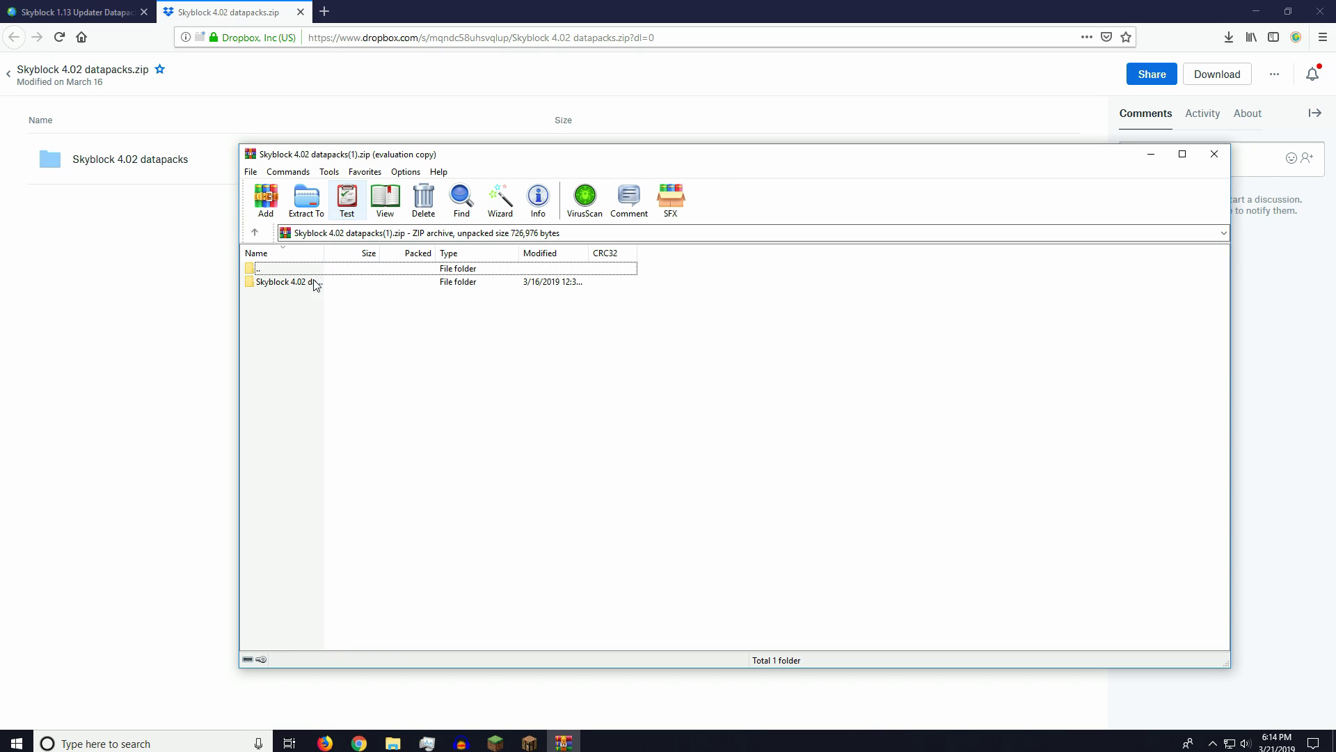
pyautogui.doubleClick(277, 283)
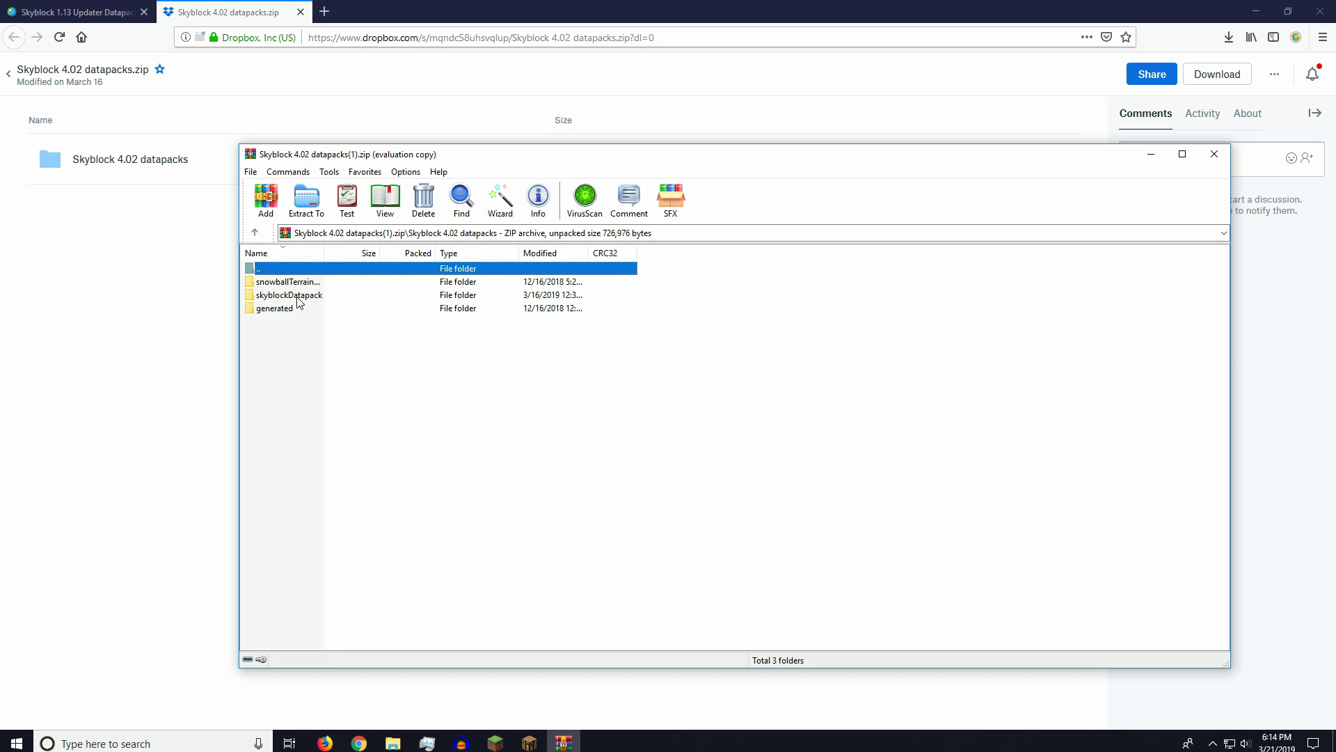
# - Examine which folders the archive contains by selecting skyblockDatapack, the snowball terrain folder and generated in turn, and clear the selection
pyautogui.click(298, 295)
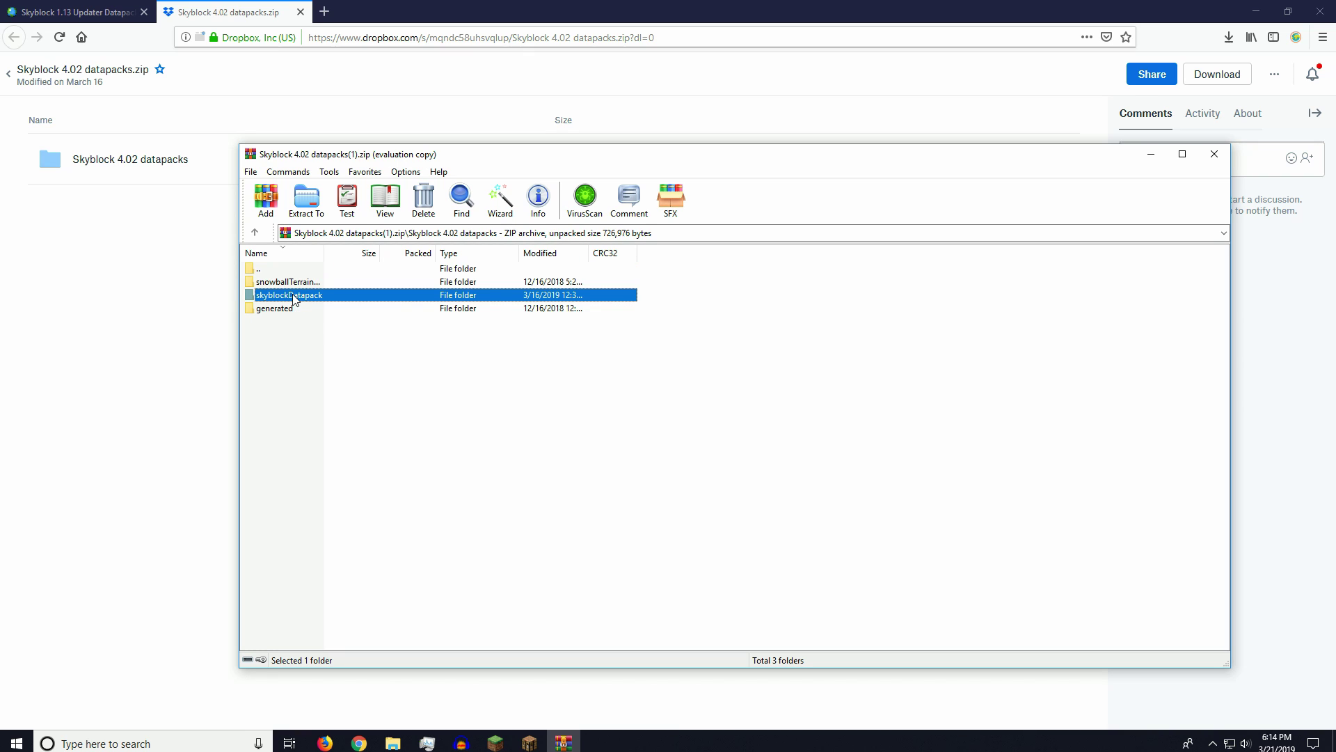
pyautogui.click(298, 282)
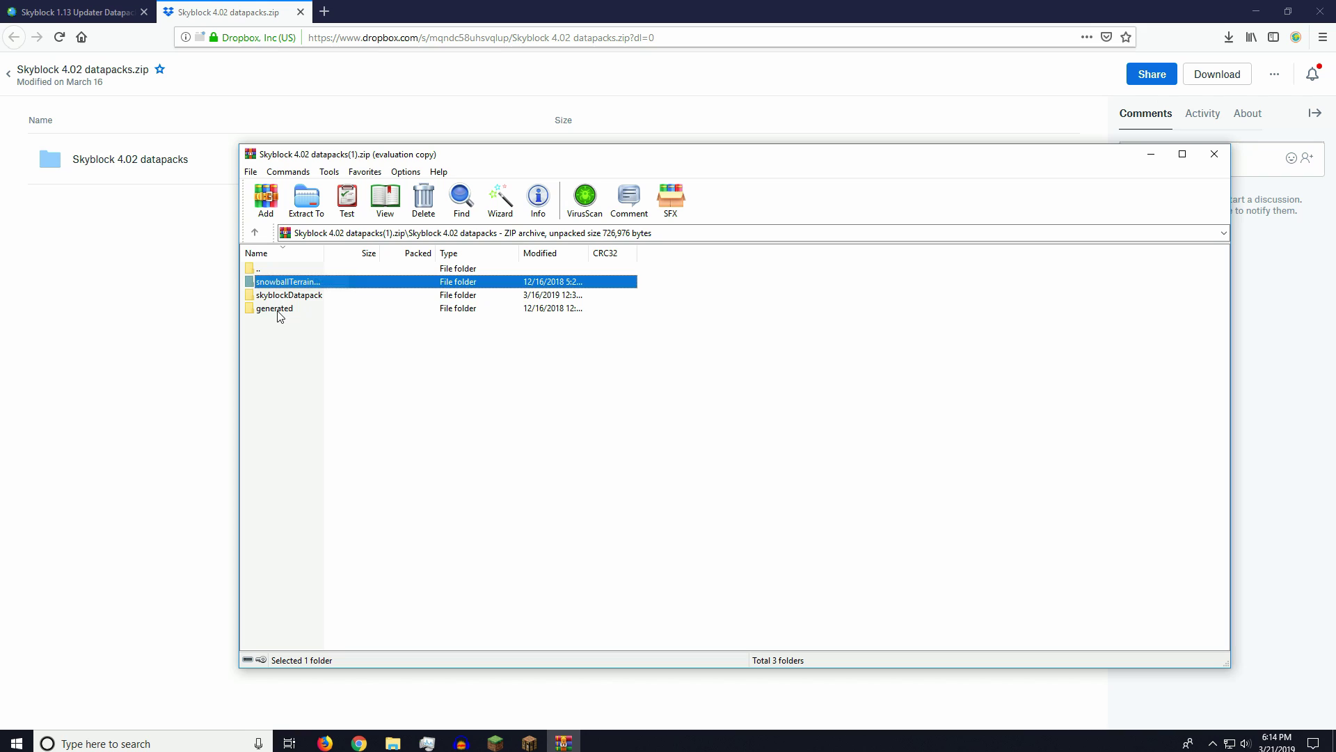
pyautogui.click(280, 310)
pyautogui.click(301, 284)
pyautogui.click(291, 311)
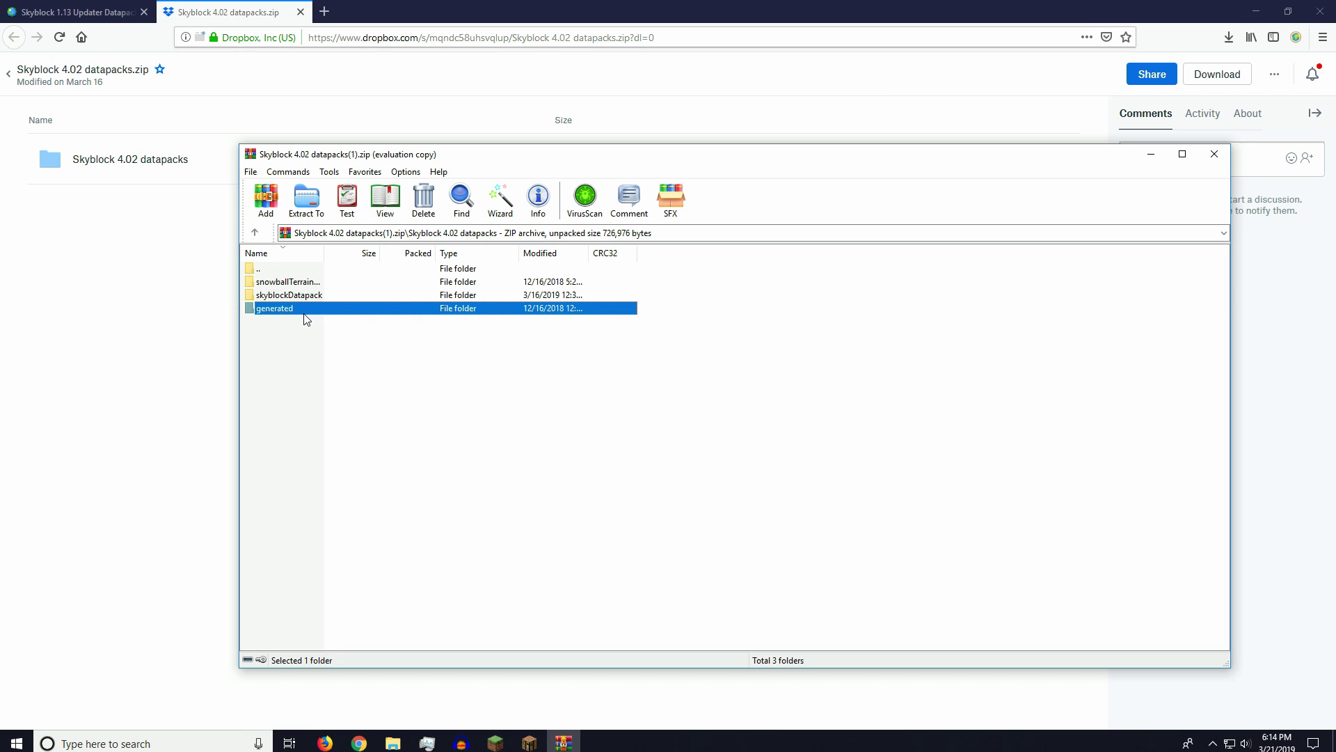
pyautogui.click(350, 350)
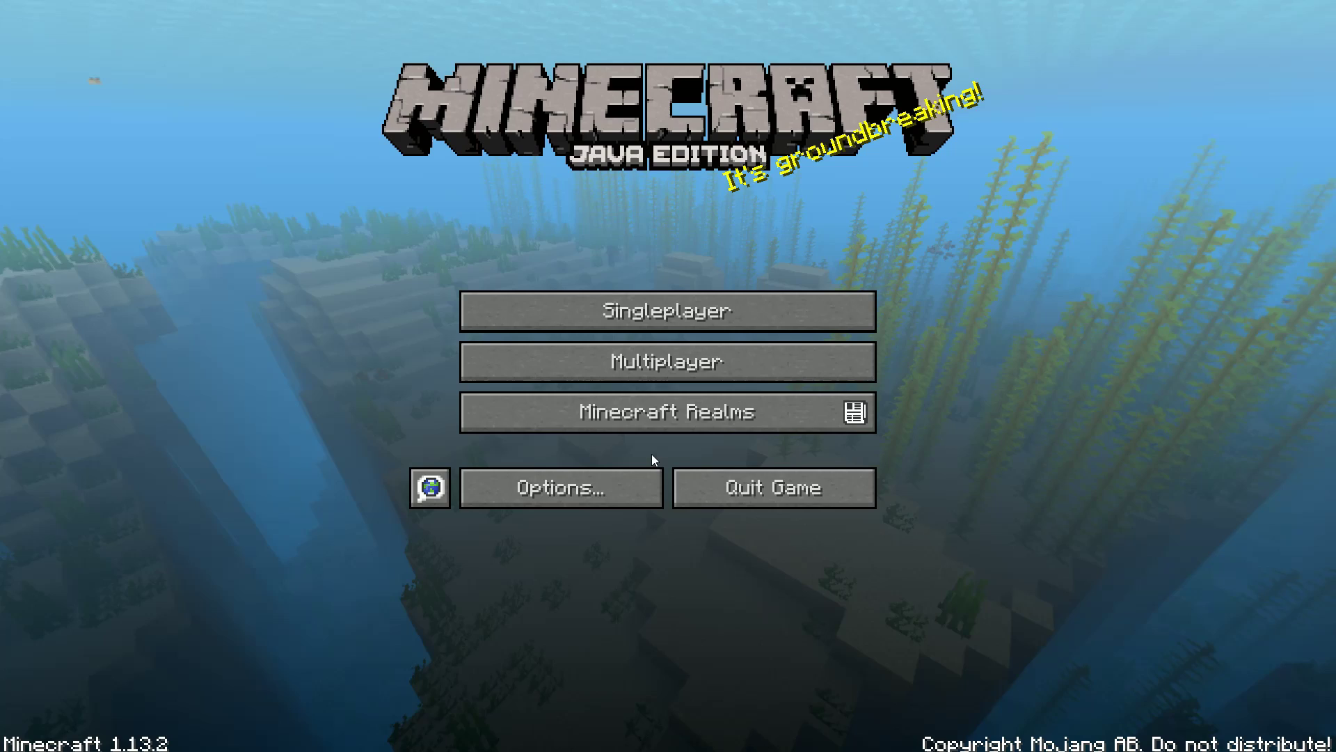
# - Switch to Minecraft and open the resource pack folder from its options
pyautogui.click(626, 478)
pyautogui.click(430, 387)
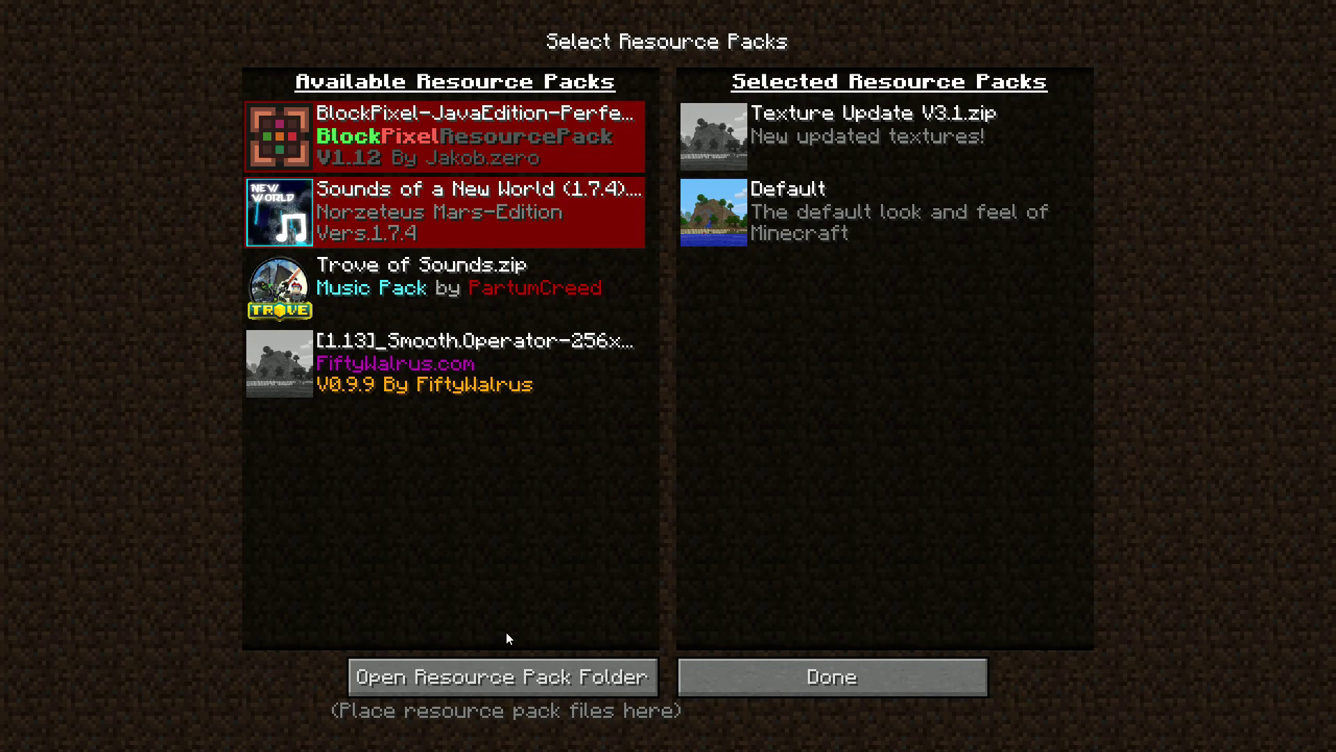
pyautogui.click(507, 674)
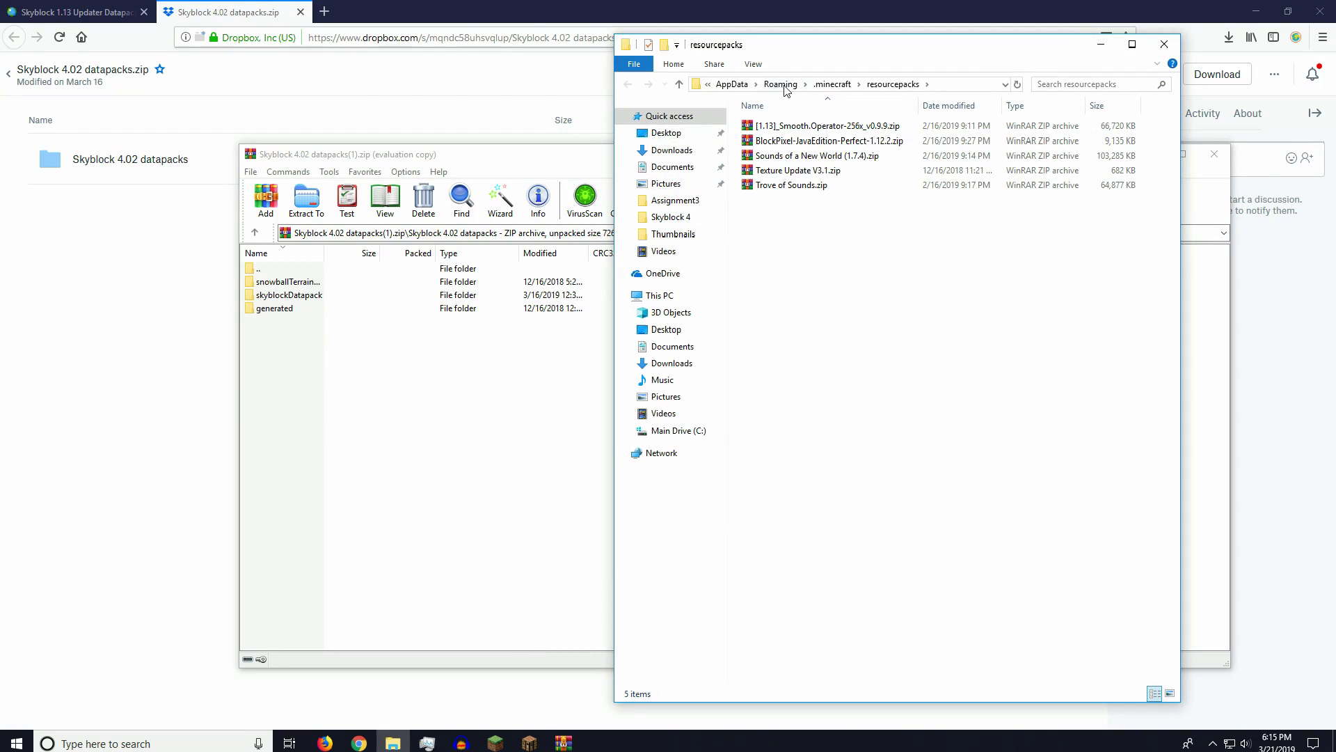
# - Go up to .minecraft and open the datapacks folder of the Skyblock 4.02 world inside saves
pyautogui.click(833, 85)
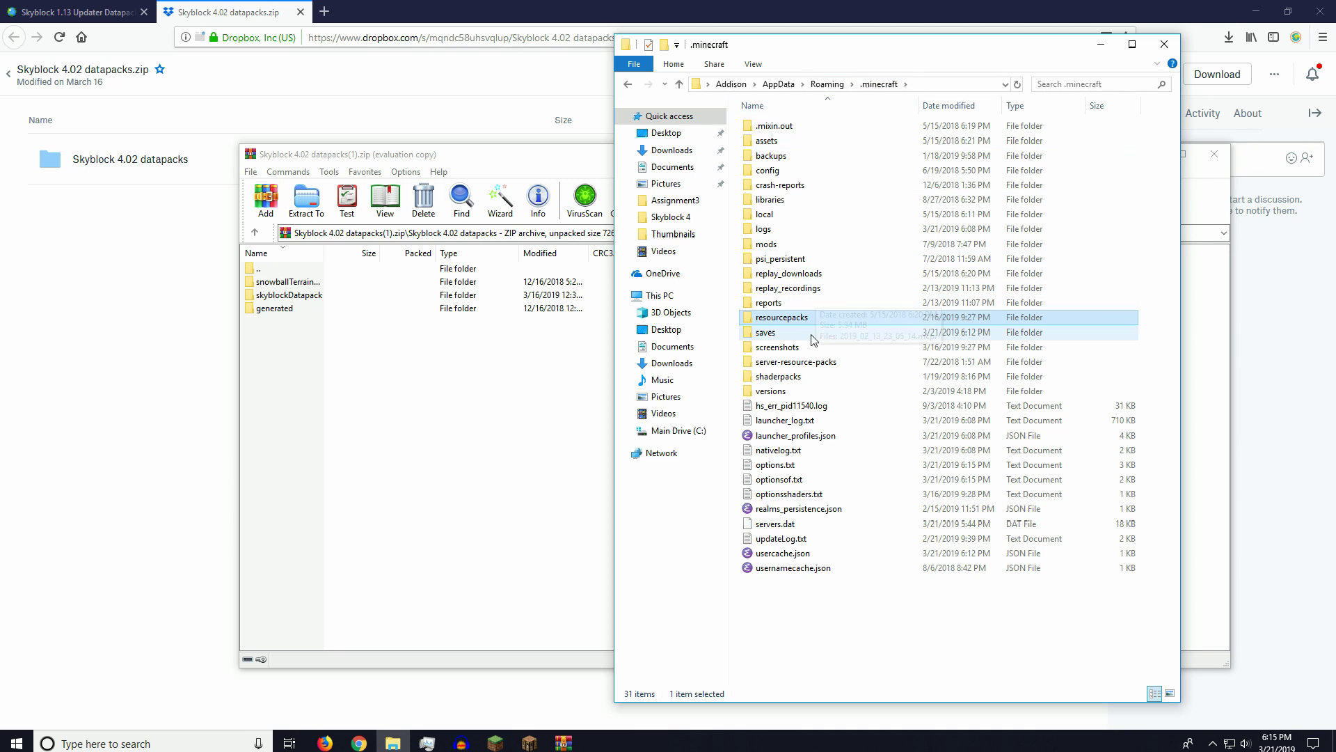
pyautogui.doubleClick(766, 338)
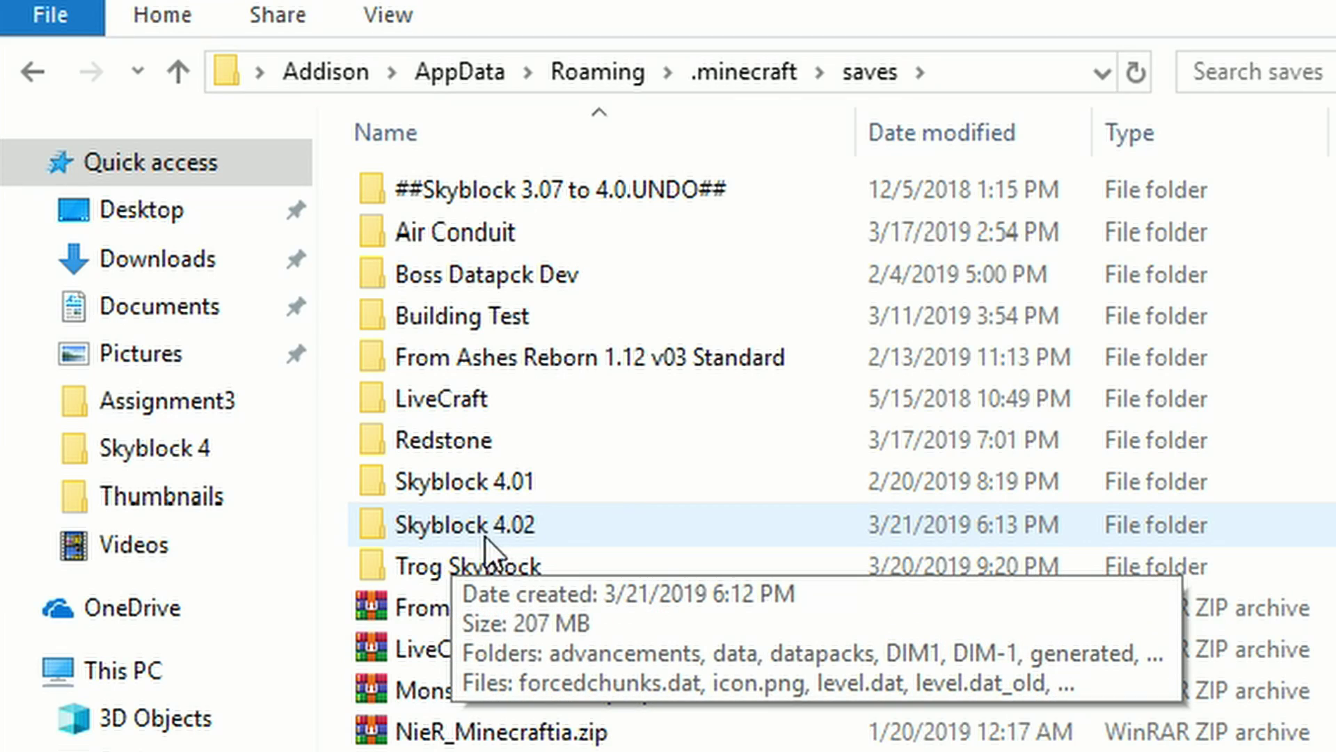
pyautogui.doubleClick(494, 537)
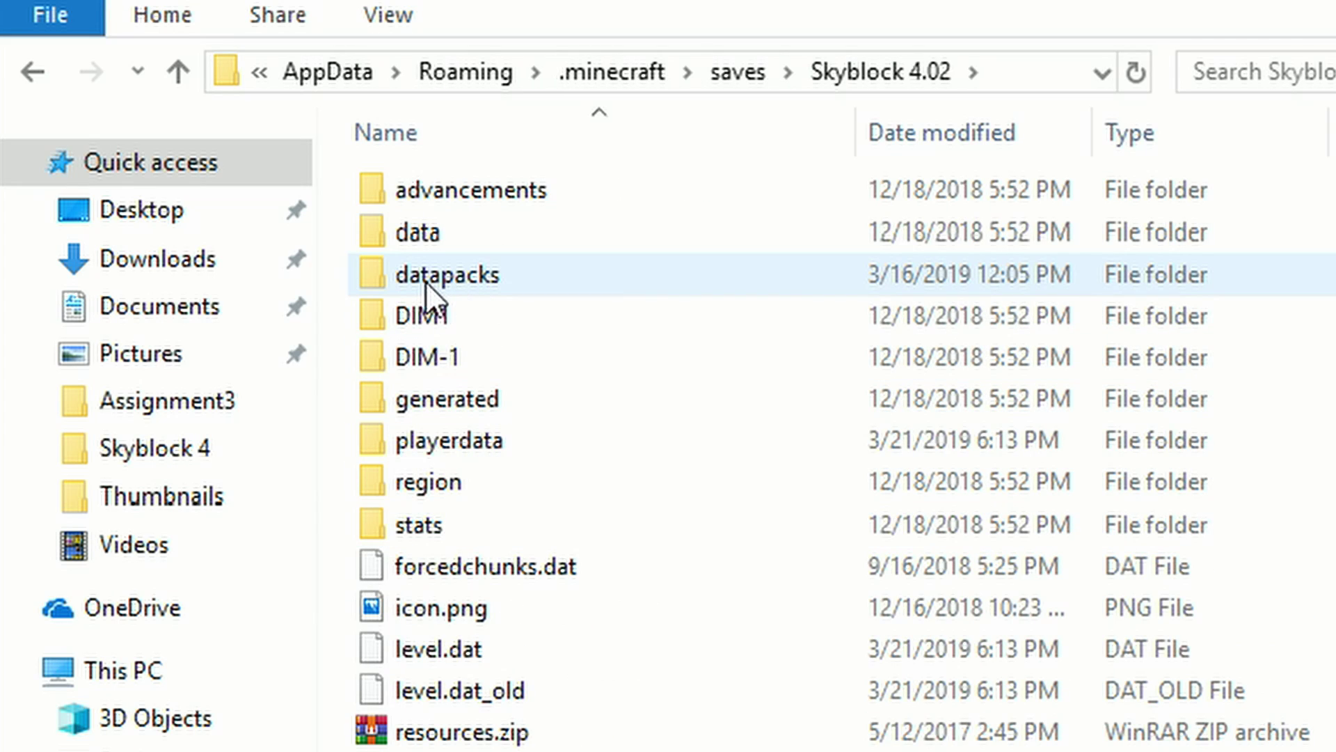
pyautogui.doubleClick(425, 277)
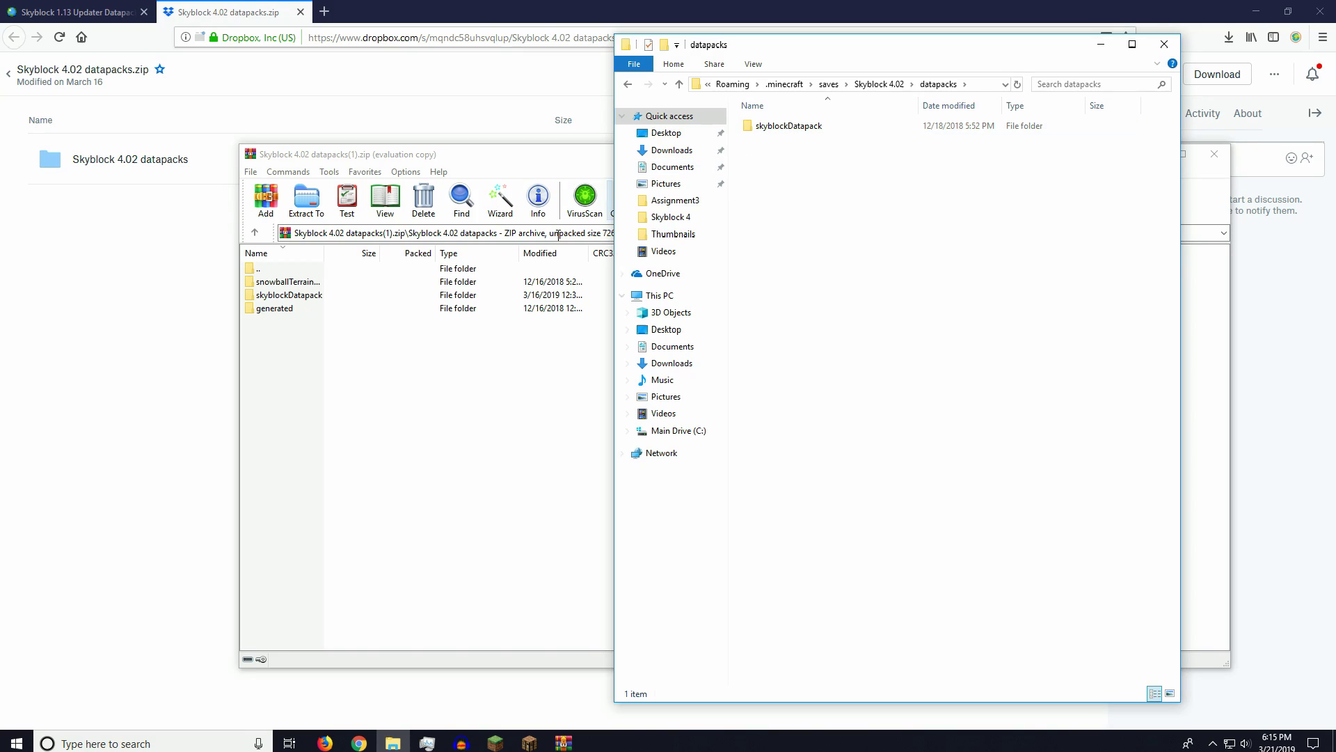
# - Extract the skyblockDatapack folder from the archive into the world's datapacks folder, replacing the files with the same names
pyautogui.click(307, 296)
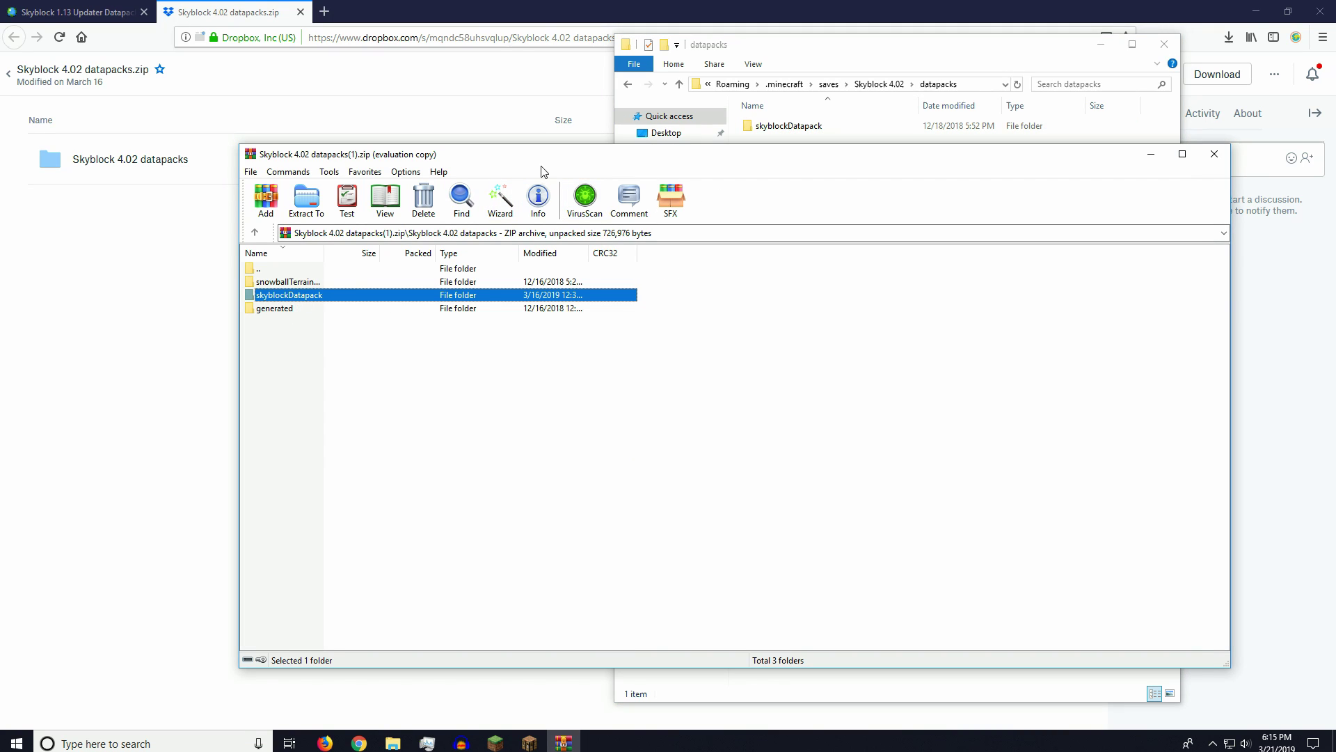
pyautogui.moveTo(293, 296); pyautogui.dragTo(1146, 137)
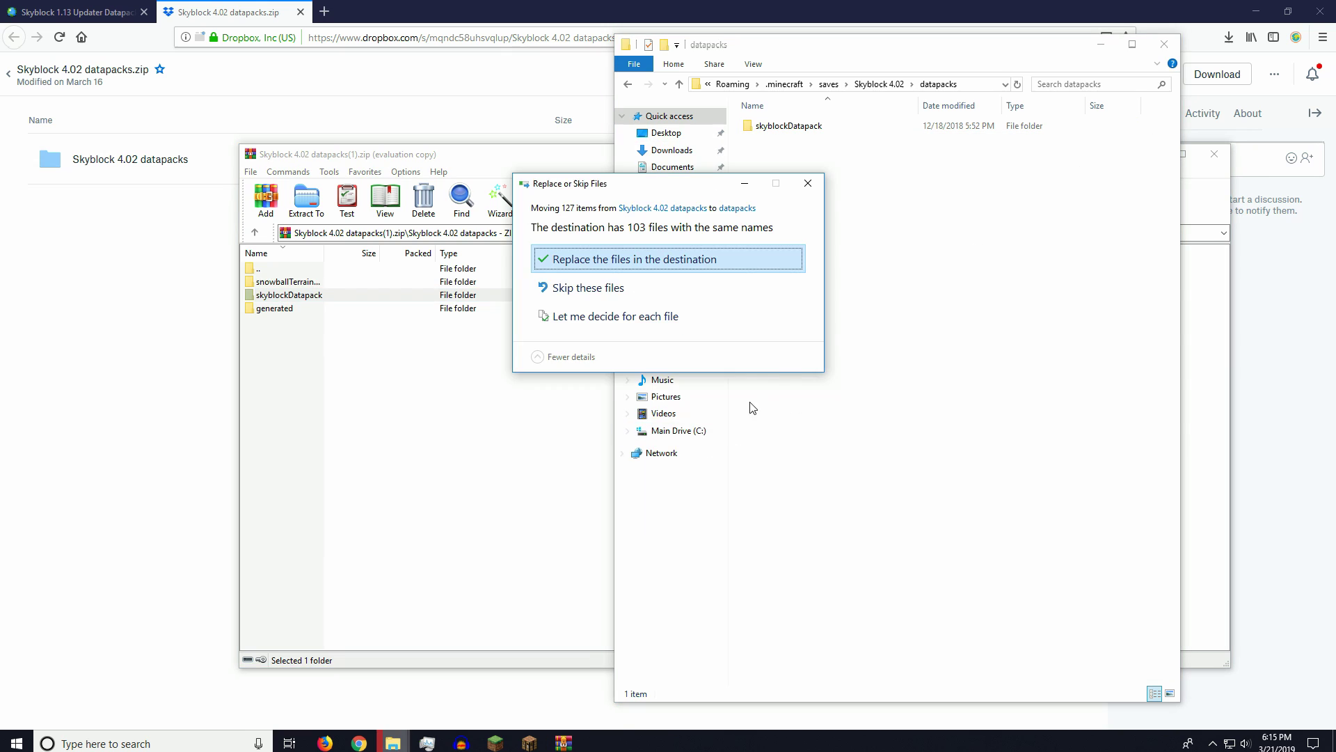
pyautogui.click(591, 265)
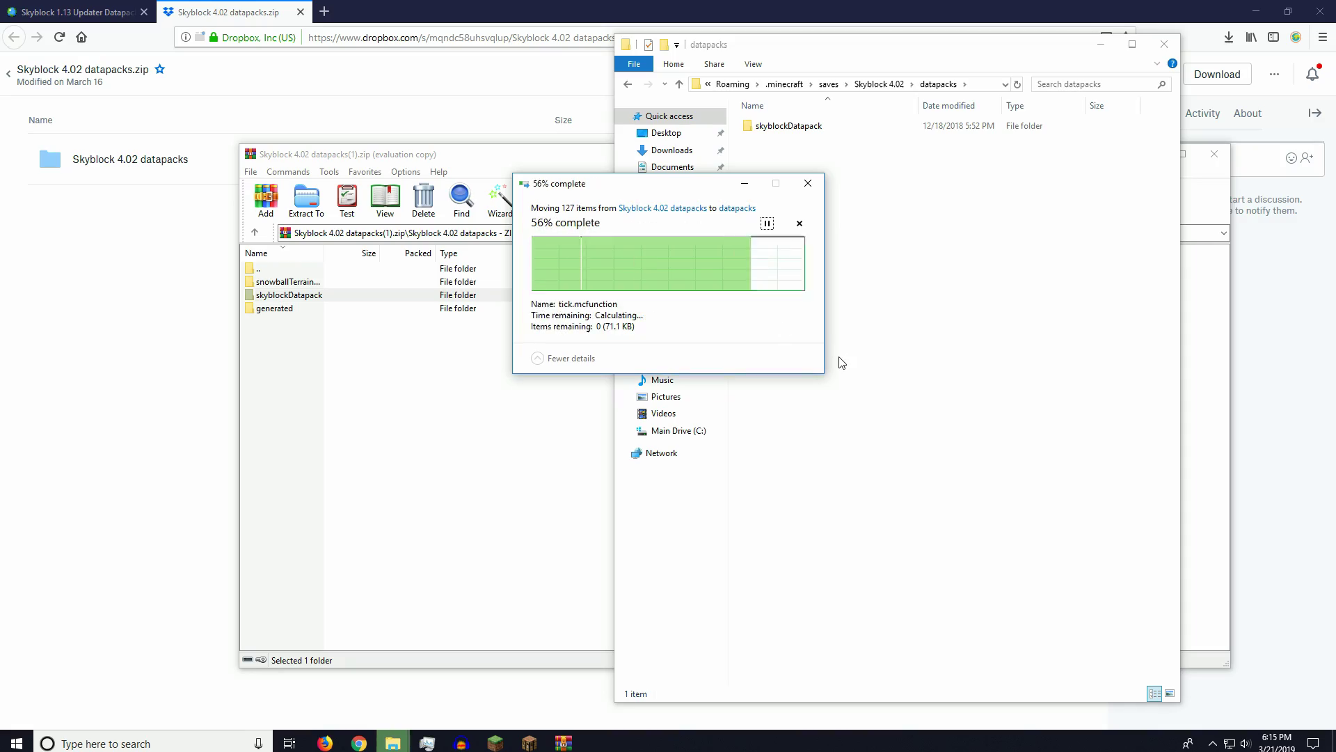